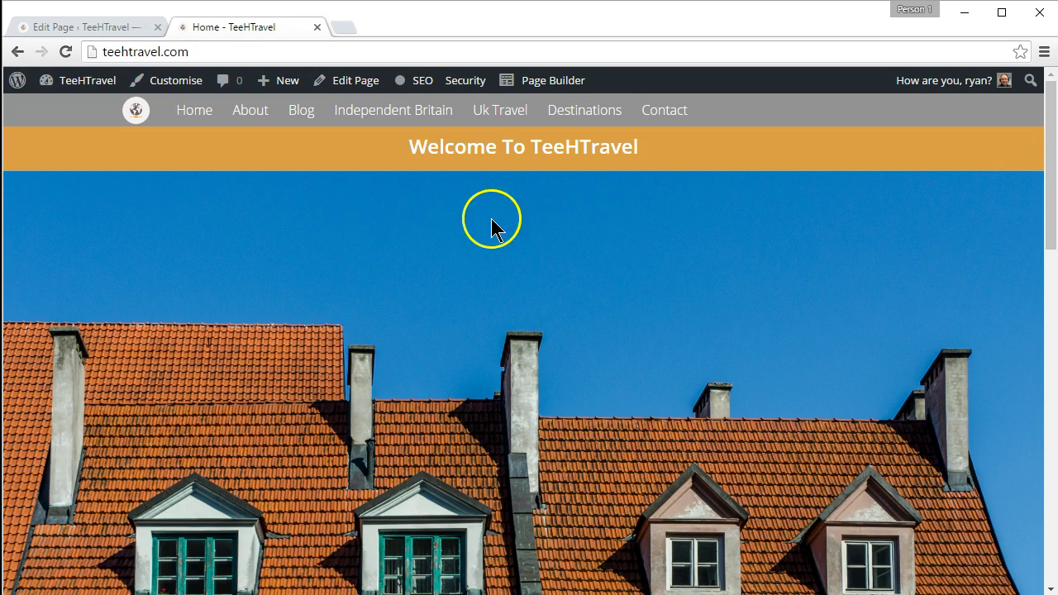
Step: Look through the home page's sections, from the welcome heading and house photo to the portrait quote and the closing banner
scroll(581, 254, "down", 4)
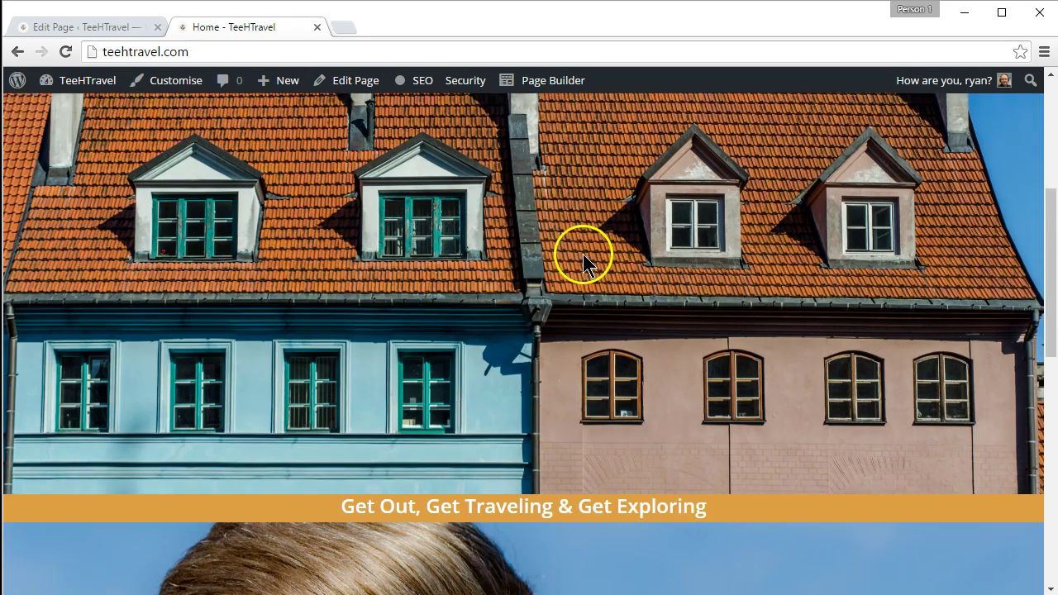
scroll(582, 263, "down", 2)
scroll(602, 243, "down", 5)
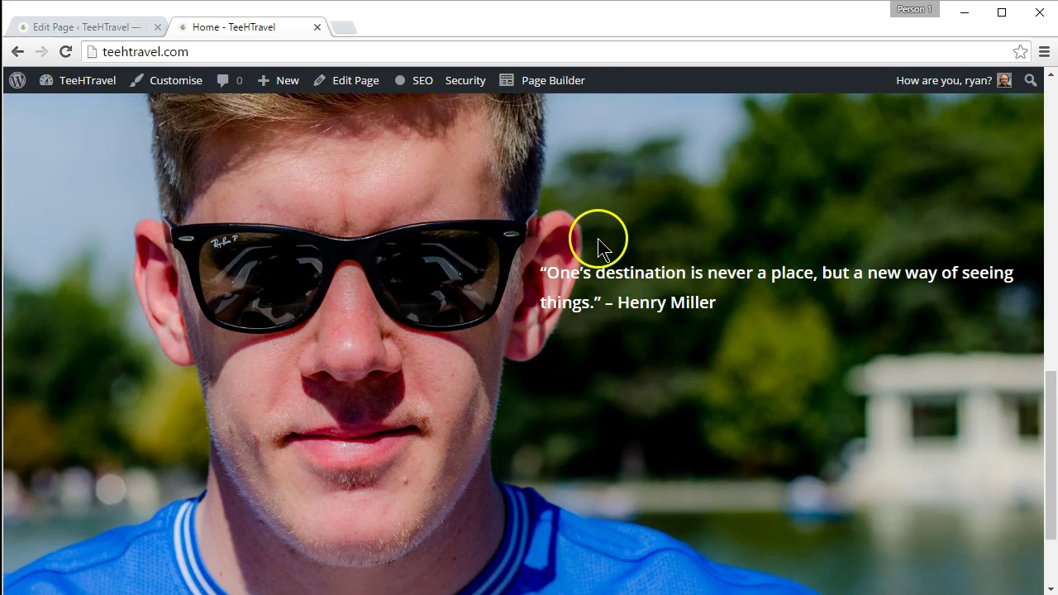
scroll(600, 239, "down", 1)
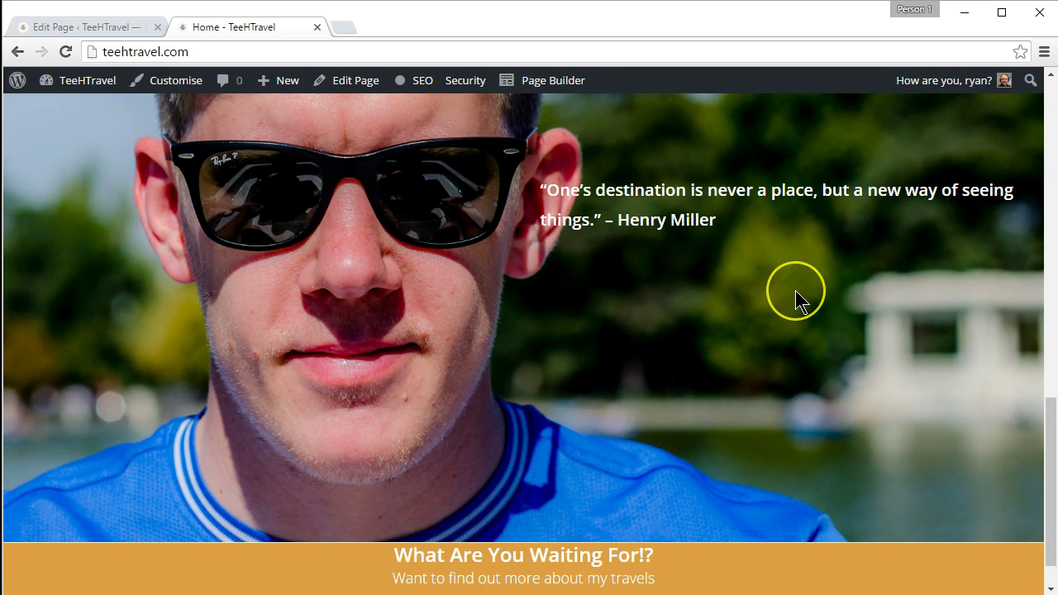
scroll(796, 298, "down", 1)
scroll(808, 293, "up", 15)
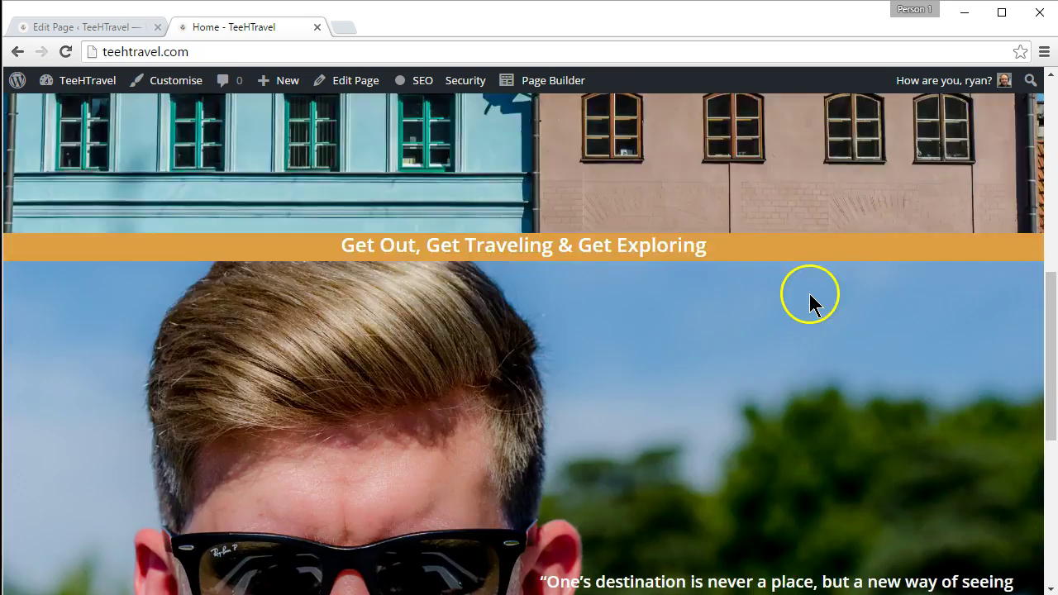
scroll(809, 305, "down", 2)
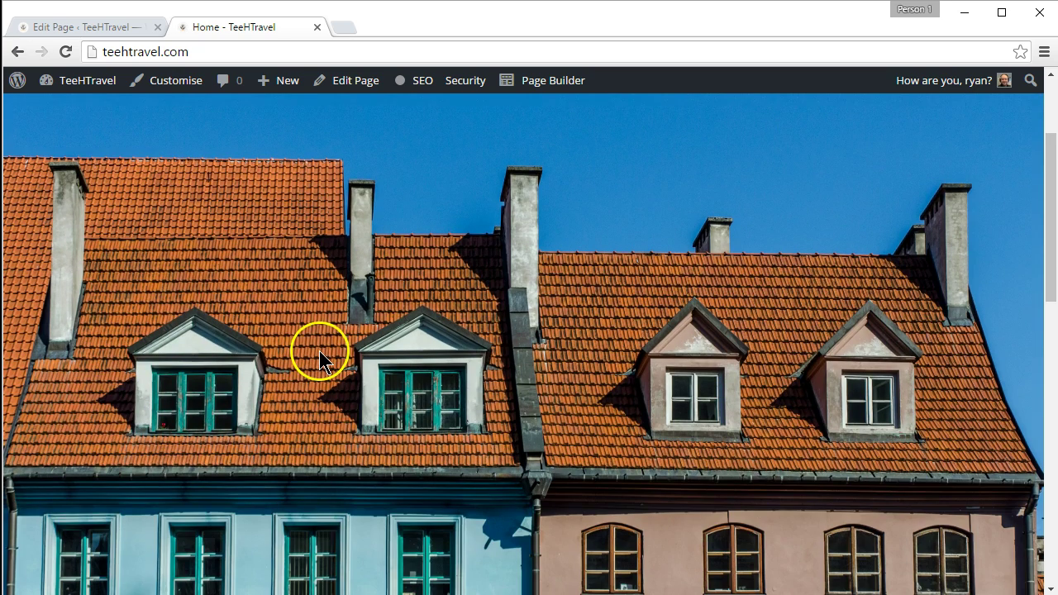
scroll(325, 349, "down", 3)
scroll(325, 349, "up", 3)
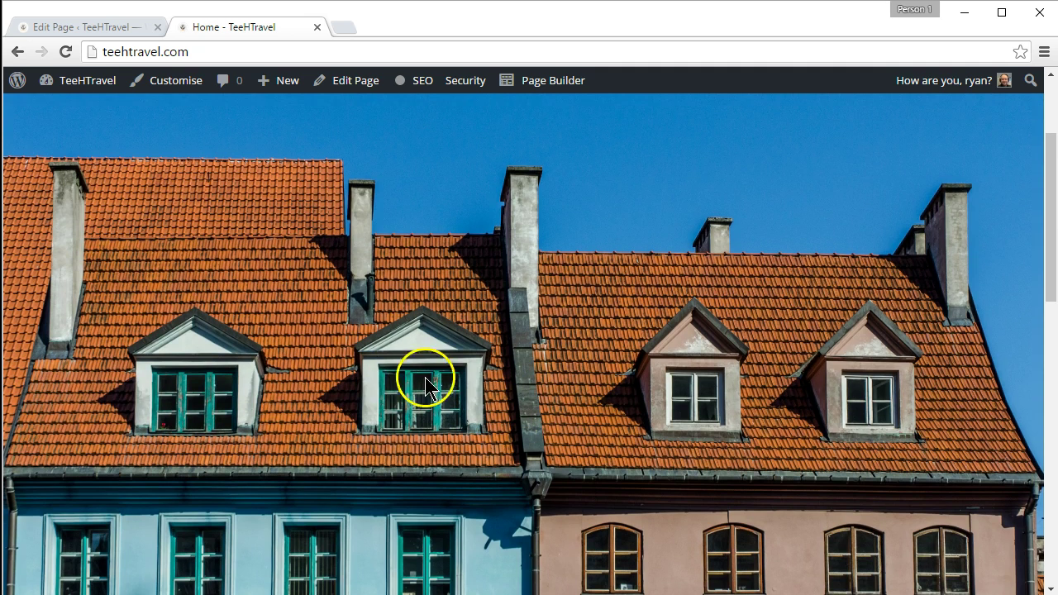
scroll(584, 392, "up", 2)
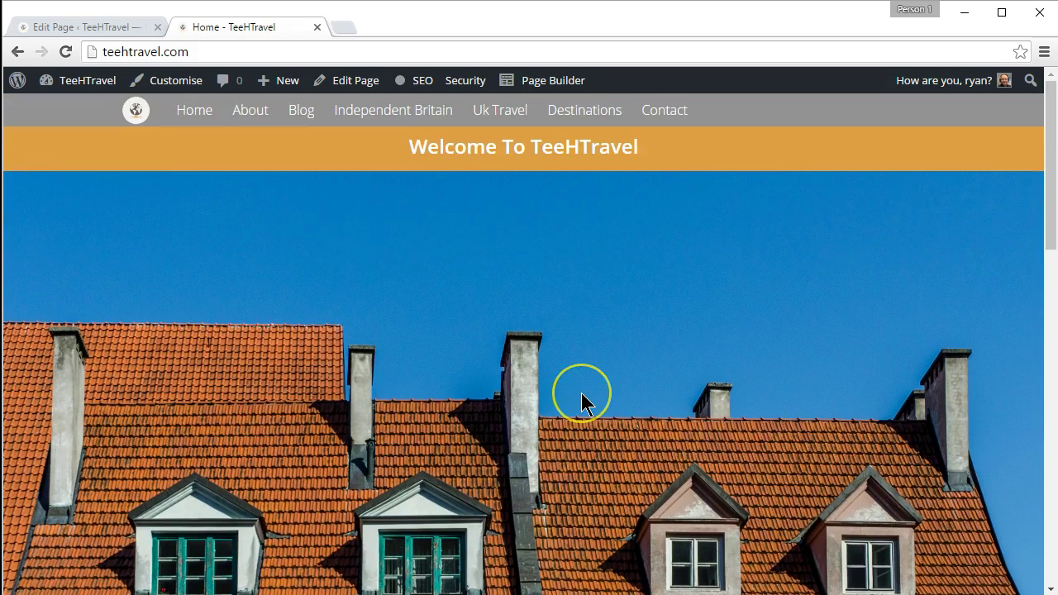
scroll(583, 401, "down", 5)
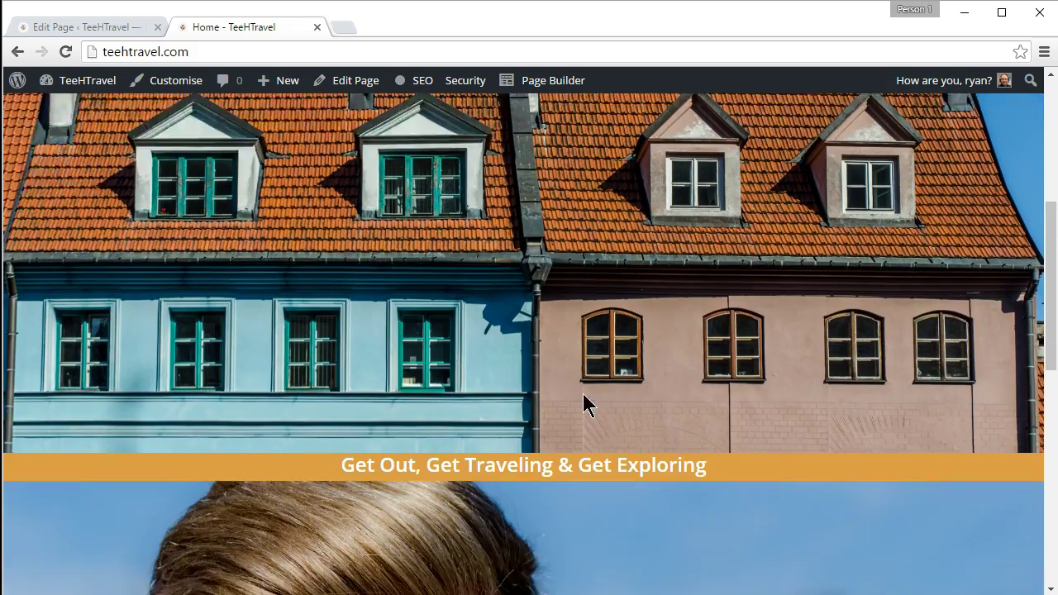
scroll(583, 398, "up", 3)
scroll(583, 399, "down", 3)
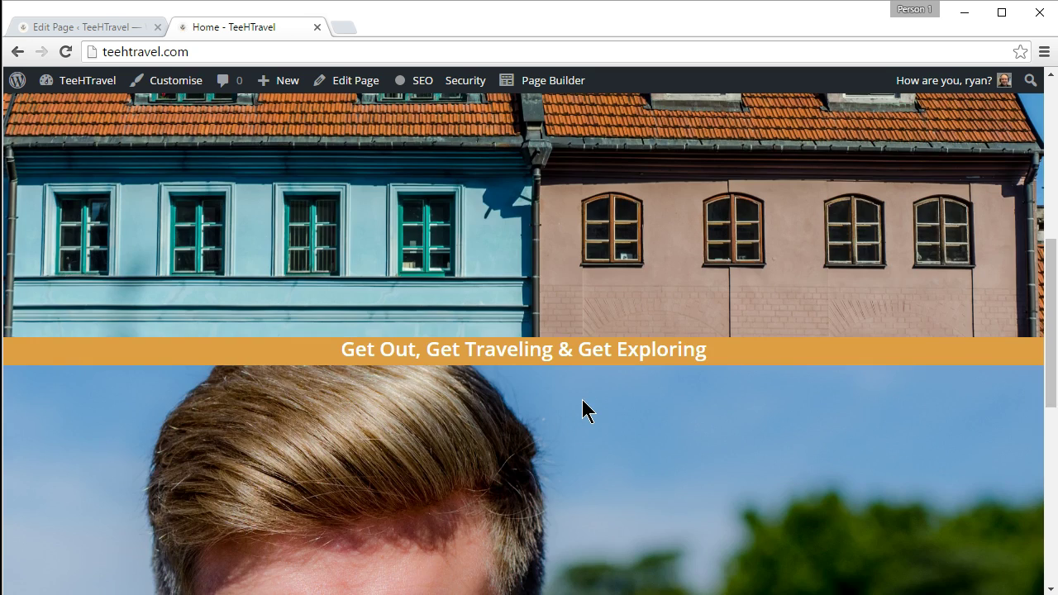
scroll(581, 399, "up", 5)
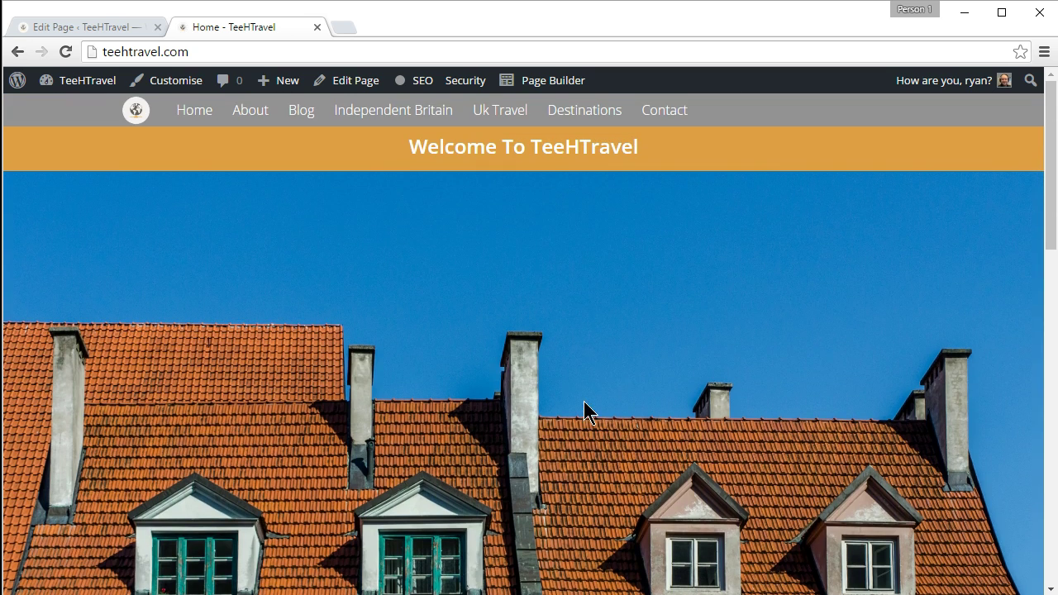
Step: Reload the home page and inspect the house photo row in the developer tools
left_click(581, 420)
left_click(66, 51)
right_click(518, 291)
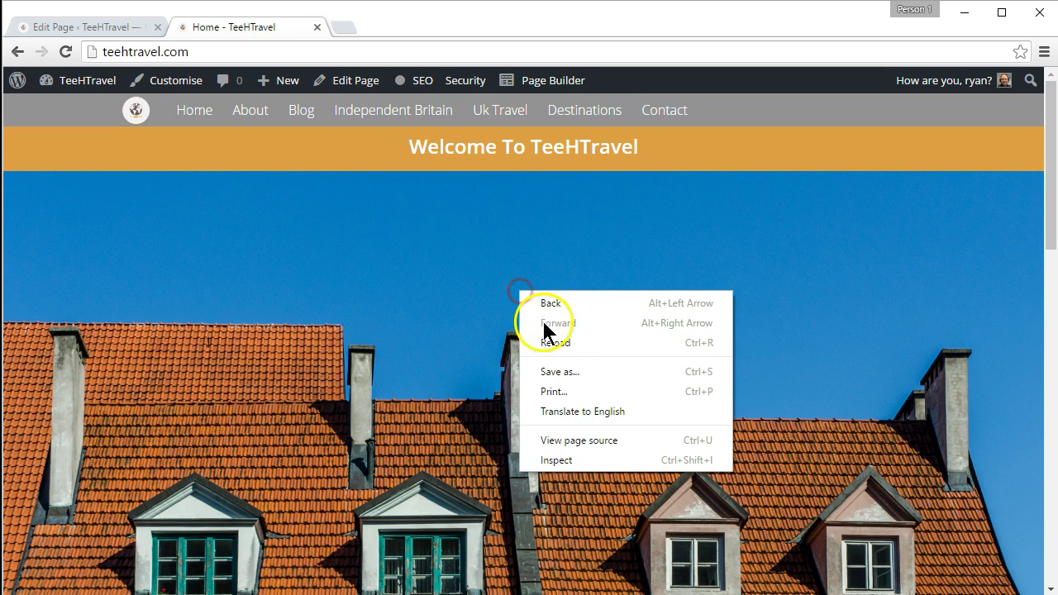
left_click(553, 461)
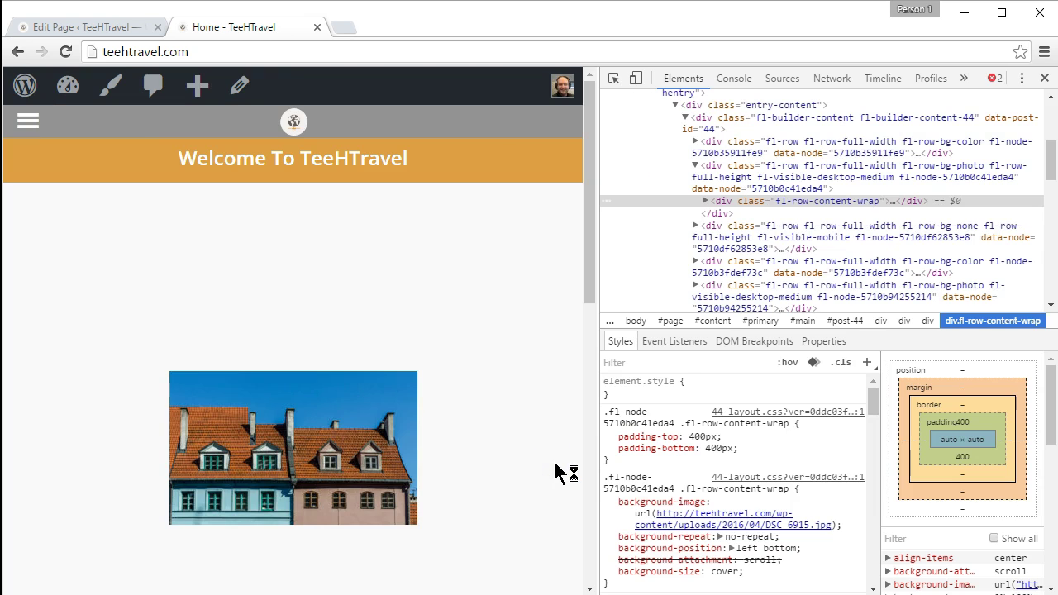
Step: Preview DSC_6915.jpg from the wp-content/uploads/2016/04 folder in the page sources and check its file size
left_click(782, 79)
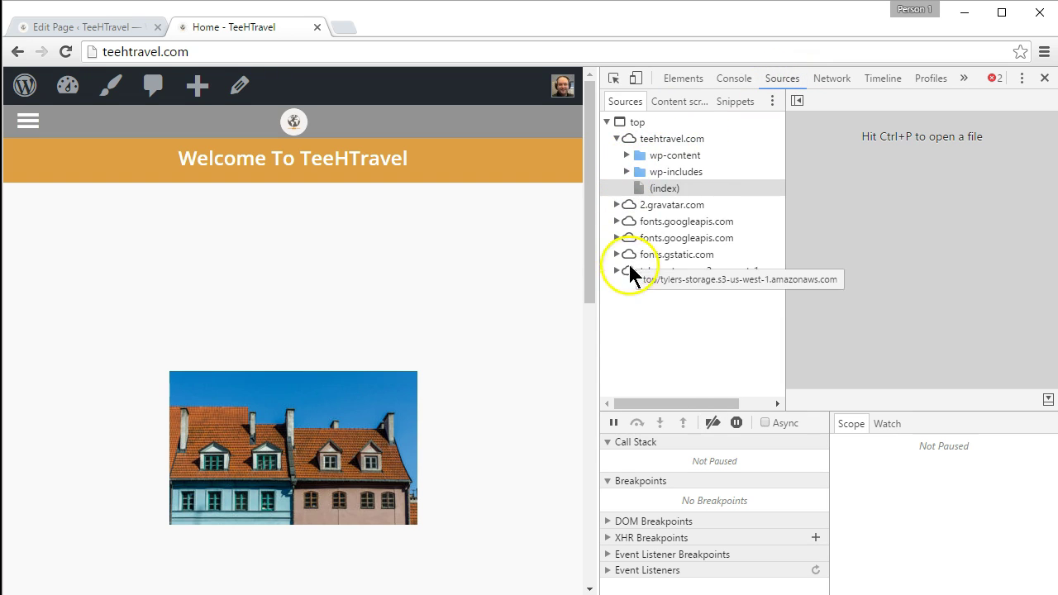
left_click(625, 154)
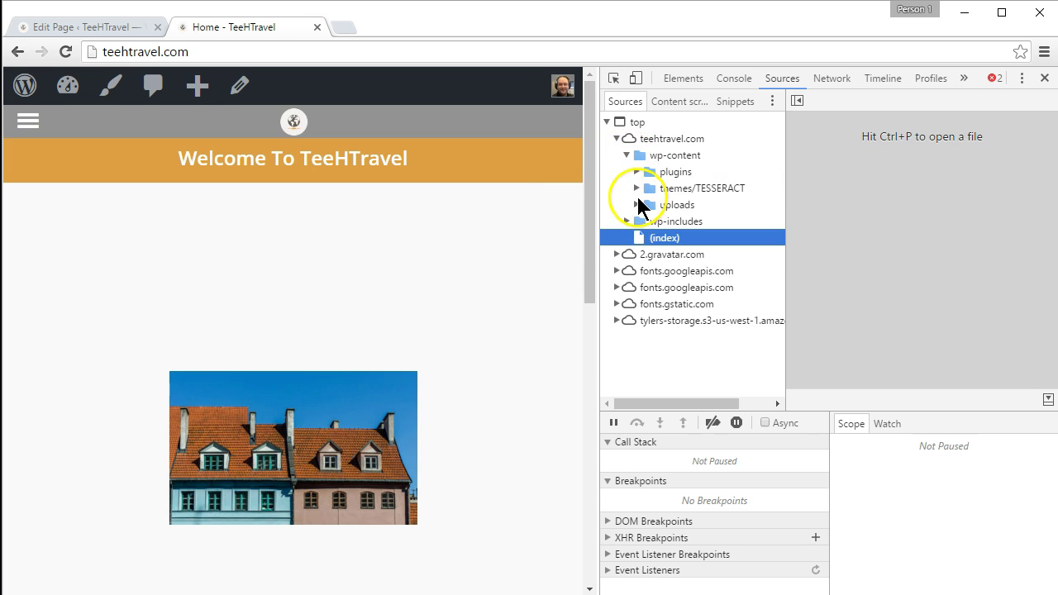
left_click(634, 205)
left_click(646, 221)
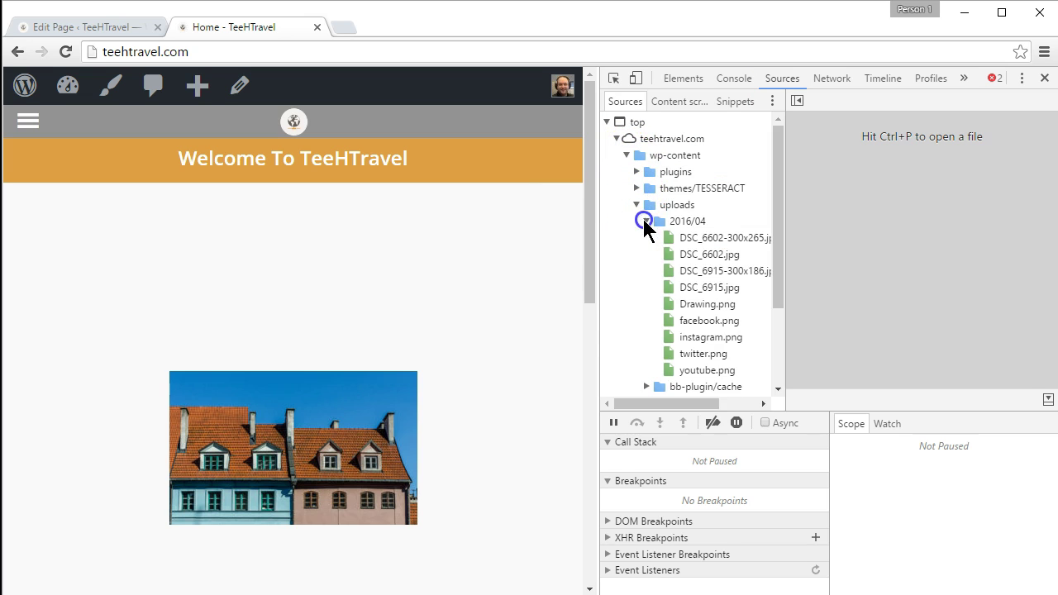
left_click(700, 282)
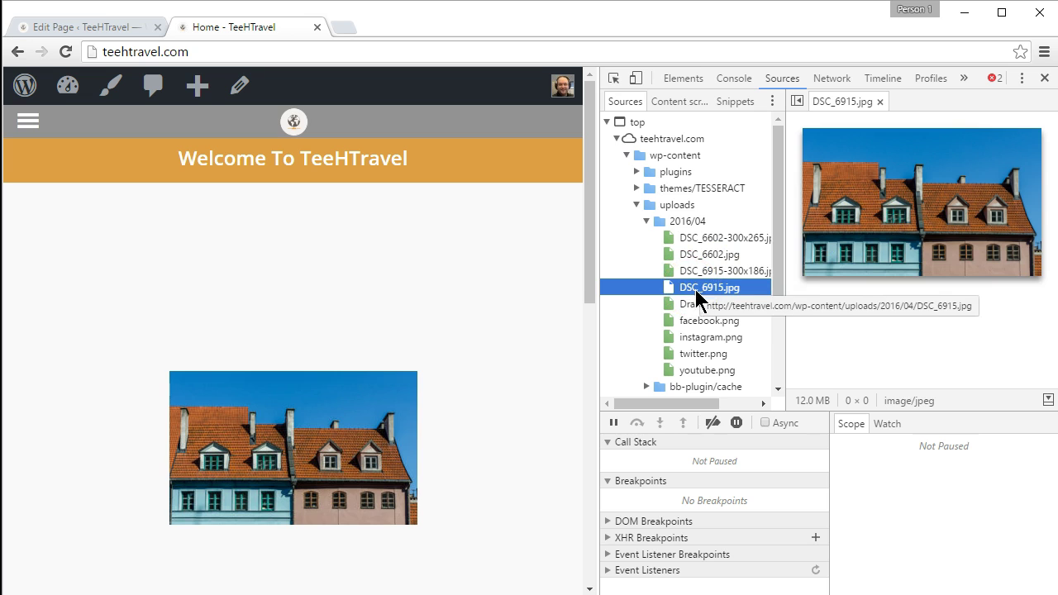
left_click(899, 186)
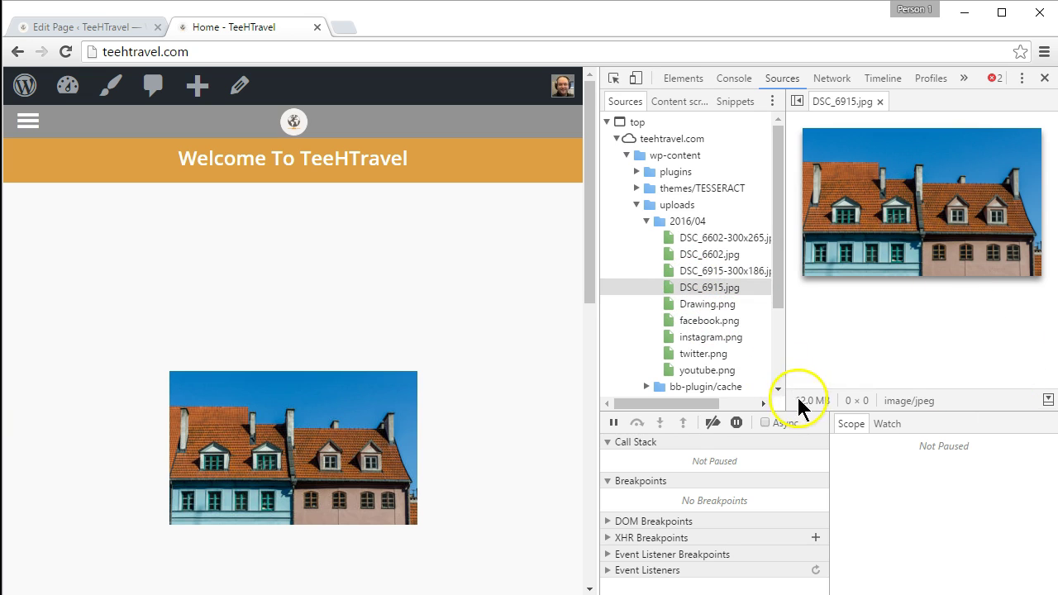
Step: Record the home page's network activity during a reload and filter the requests to images only
left_click(832, 80)
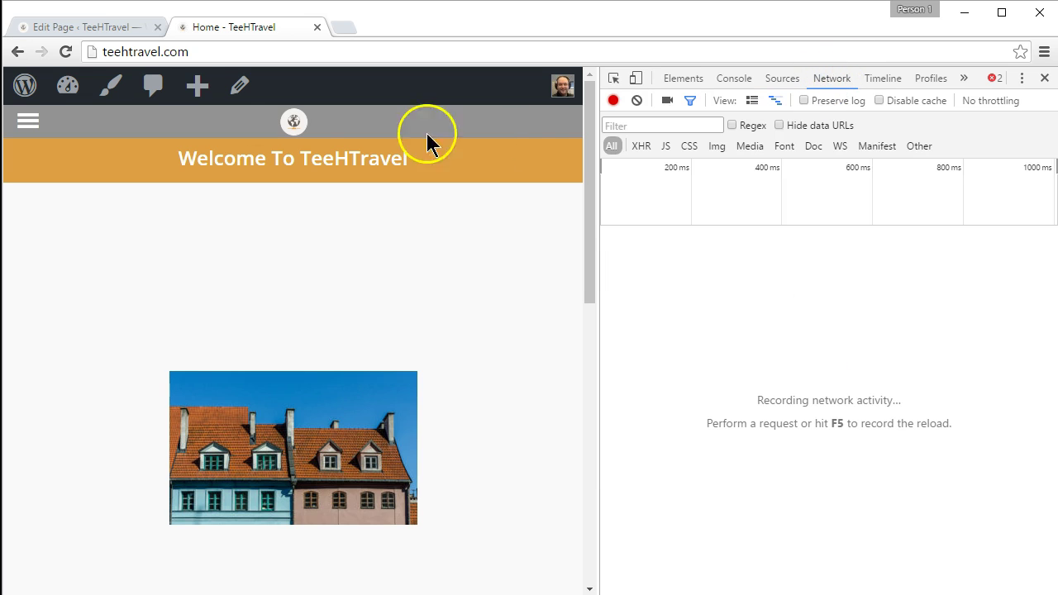
left_click(68, 51)
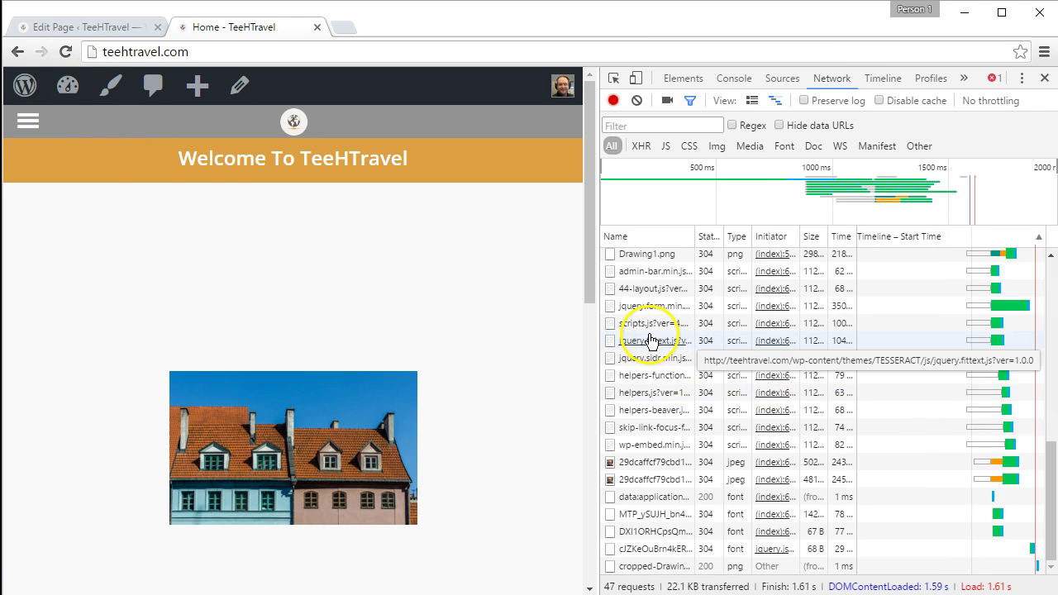
left_click(714, 144)
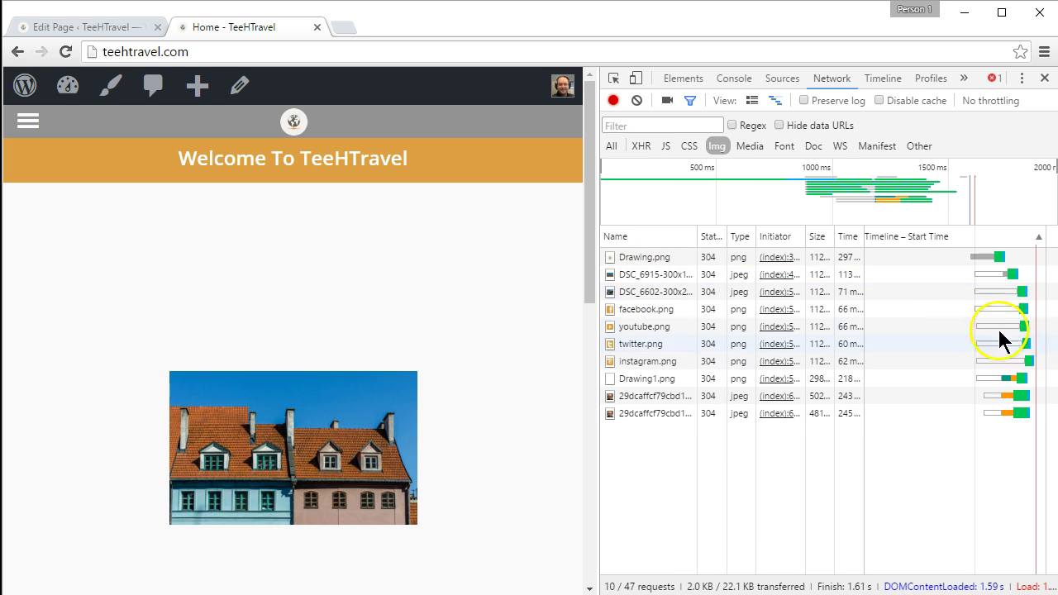
Step: Examine the sizes and load times of the image requests in a wider view, and close the developer tools
left_click_drag(573, 228, 193, 204)
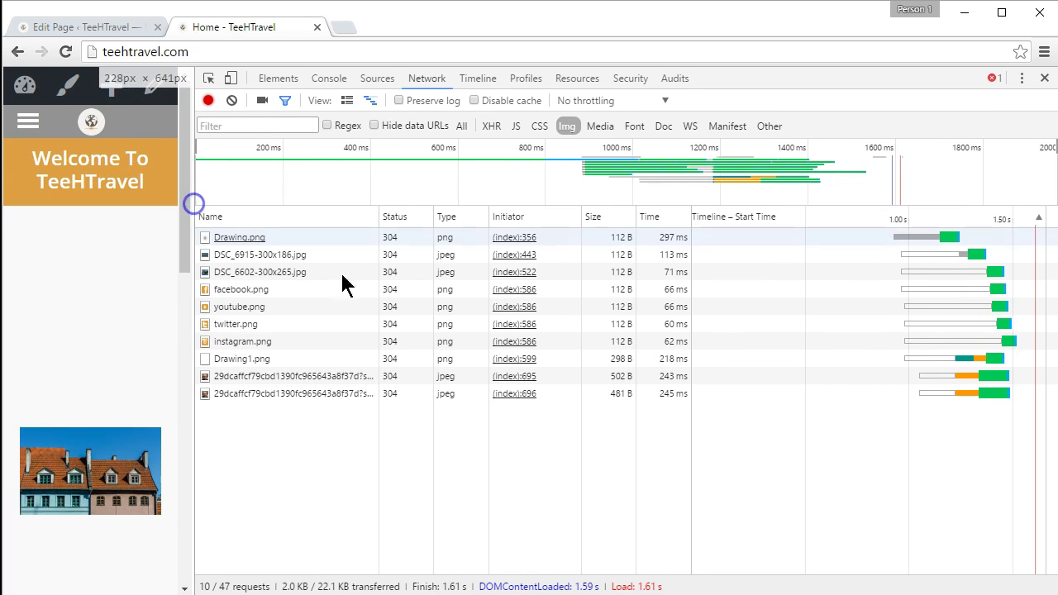
left_click(269, 262)
left_click(72, 448)
left_click_drag(192, 444, 764, 430)
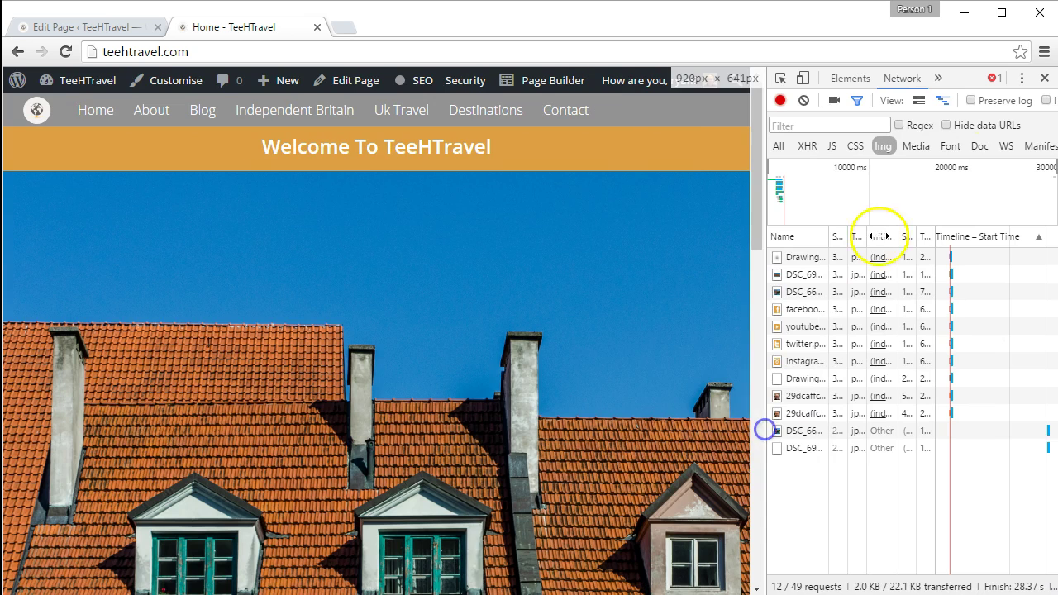
left_click(1044, 78)
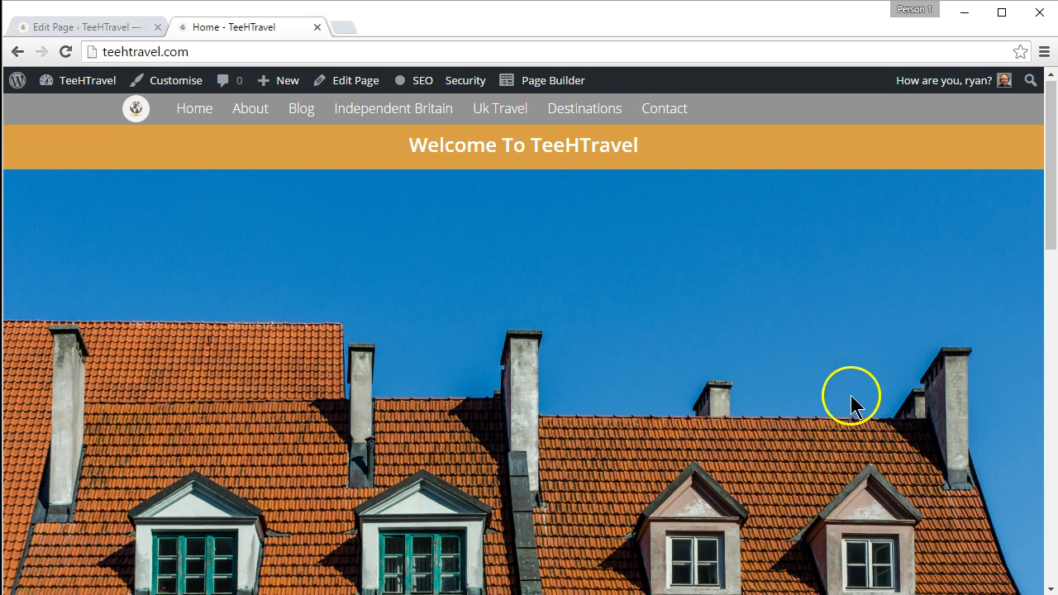
Step: Review how the house and portrait background photos display on the full-width home page
scroll(852, 403, "down", 2)
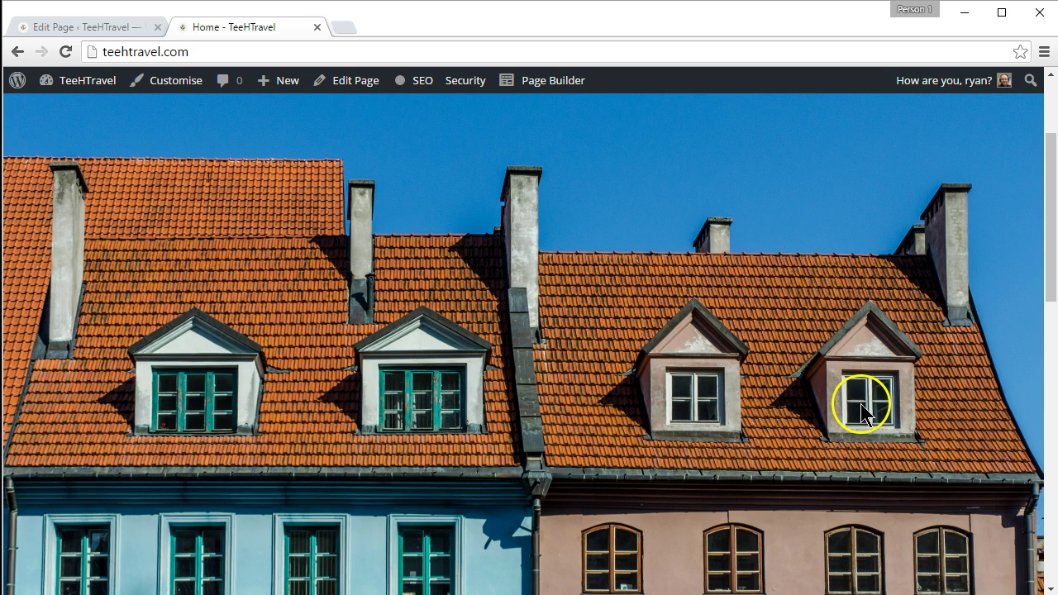
scroll(860, 407, "up", 2)
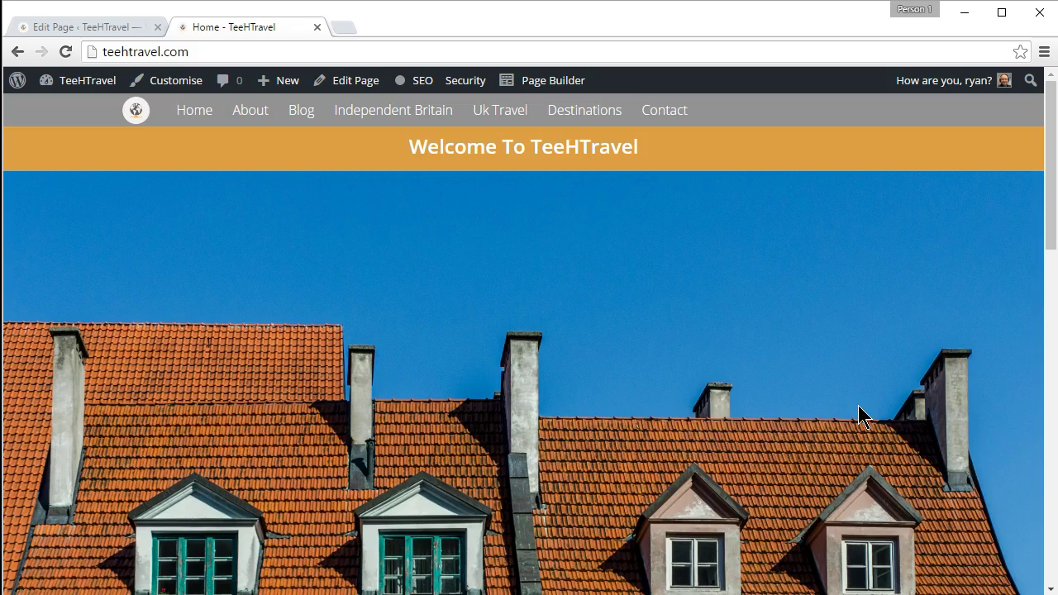
scroll(854, 413, "down", 10)
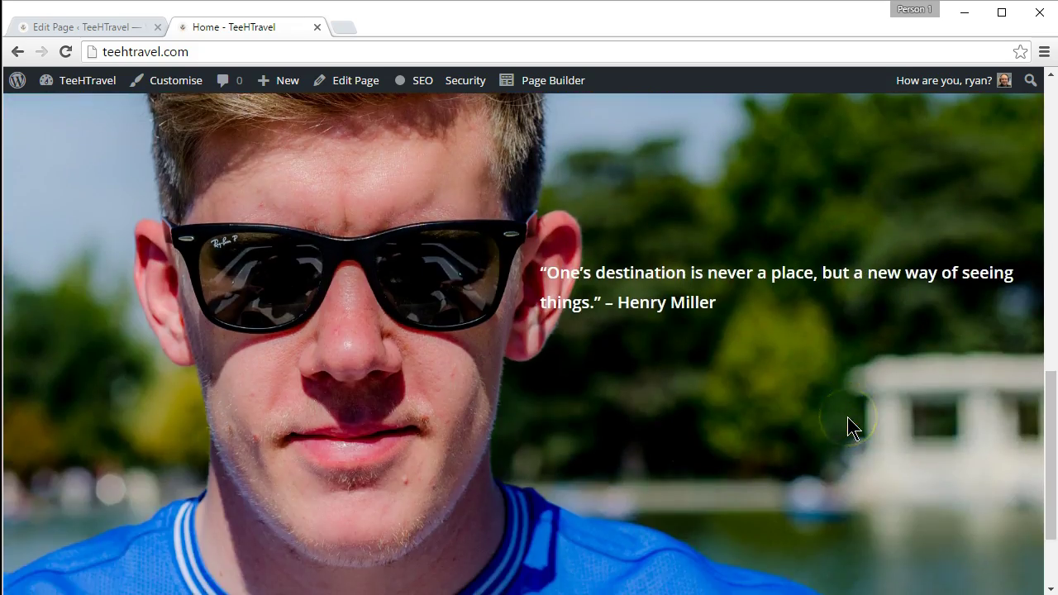
scroll(840, 415, "up", 10)
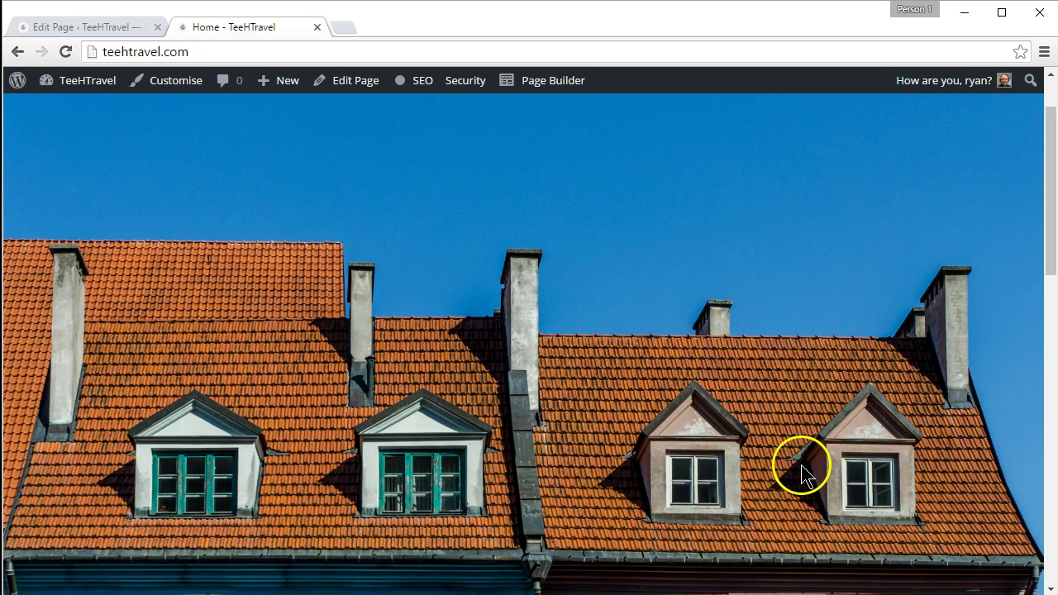
scroll(806, 475, "up", 1)
scroll(806, 475, "down", 2)
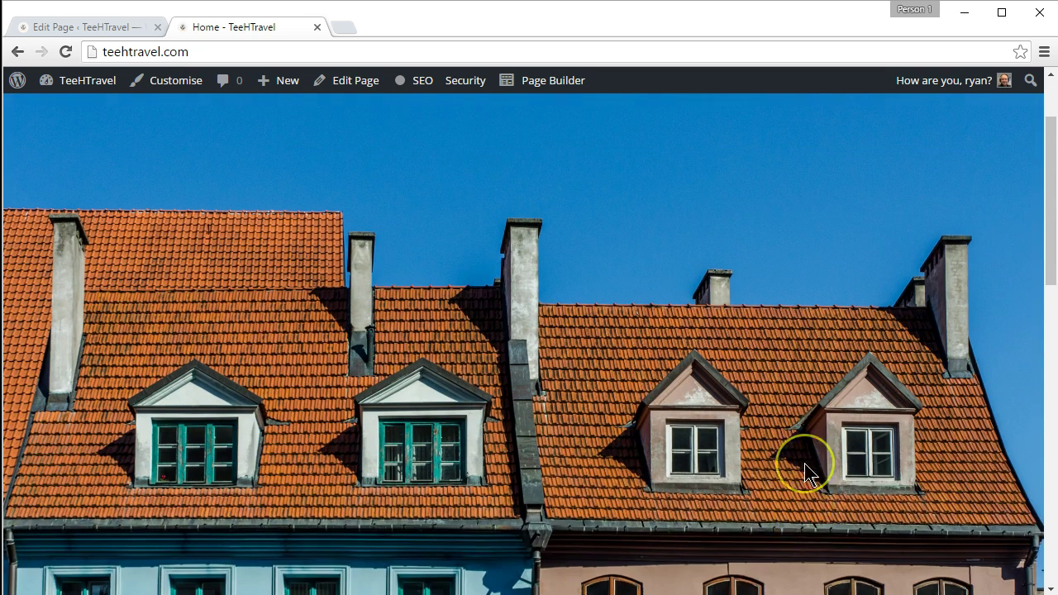
scroll(806, 475, "up", 1)
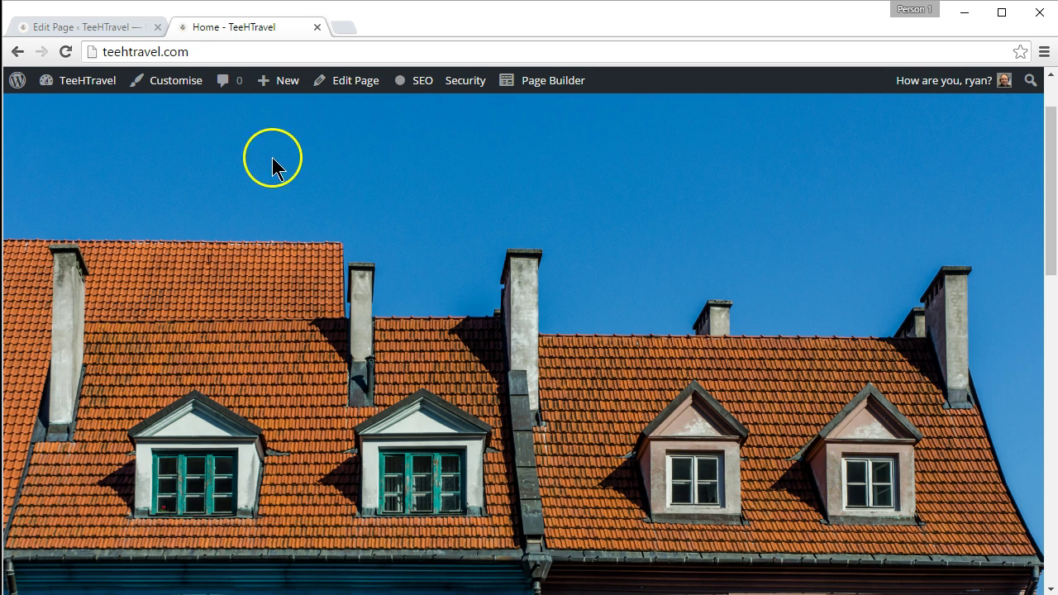
Step: Launch Page Builder for the Home page from its edit screen and hide the module list
left_click(68, 28)
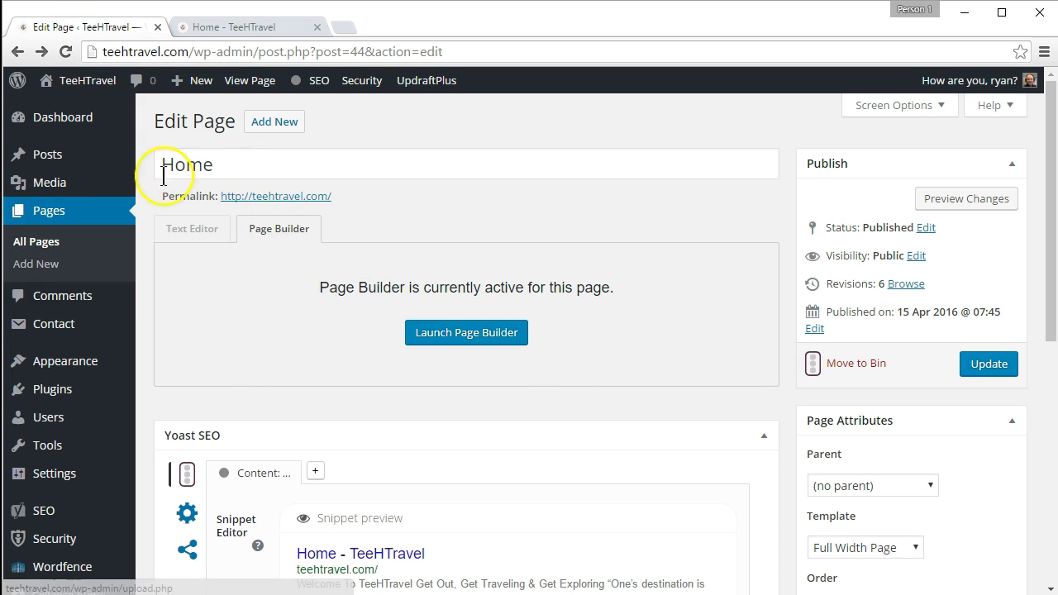
left_click(465, 338)
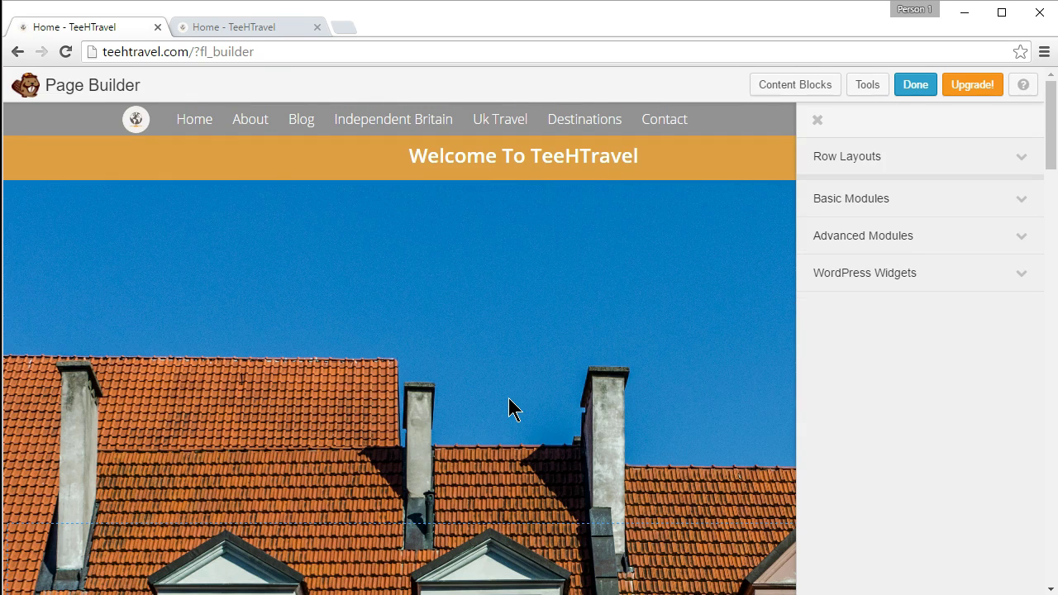
left_click(817, 122)
Step: Examine the house photo row and its editing controls beneath the welcome heading
mouse_move(141, 231)
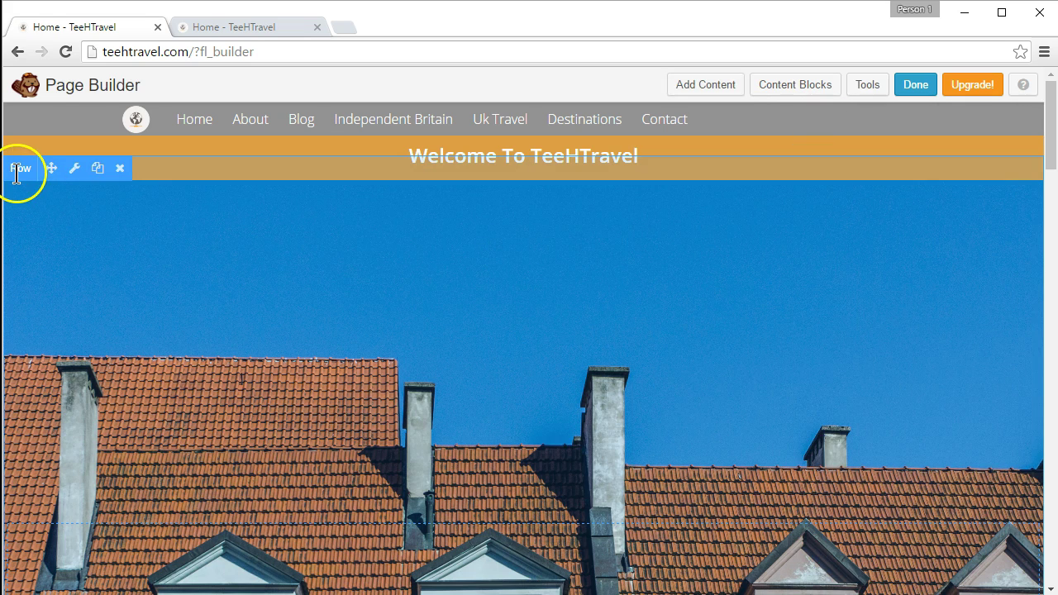
mouse_move(393, 144)
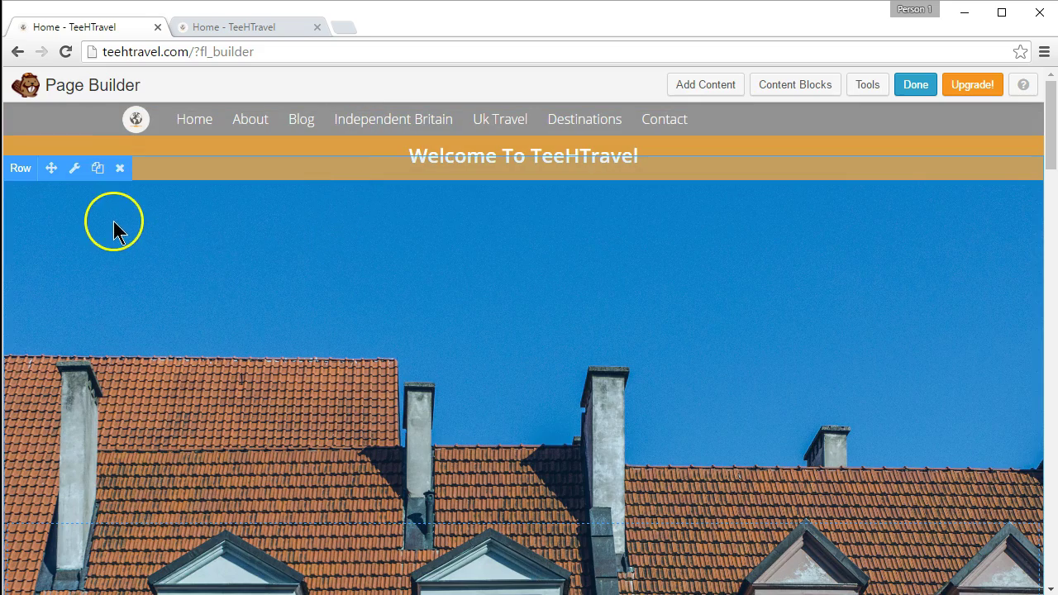
scroll(387, 341, "down", 3)
scroll(389, 349, "up", 2)
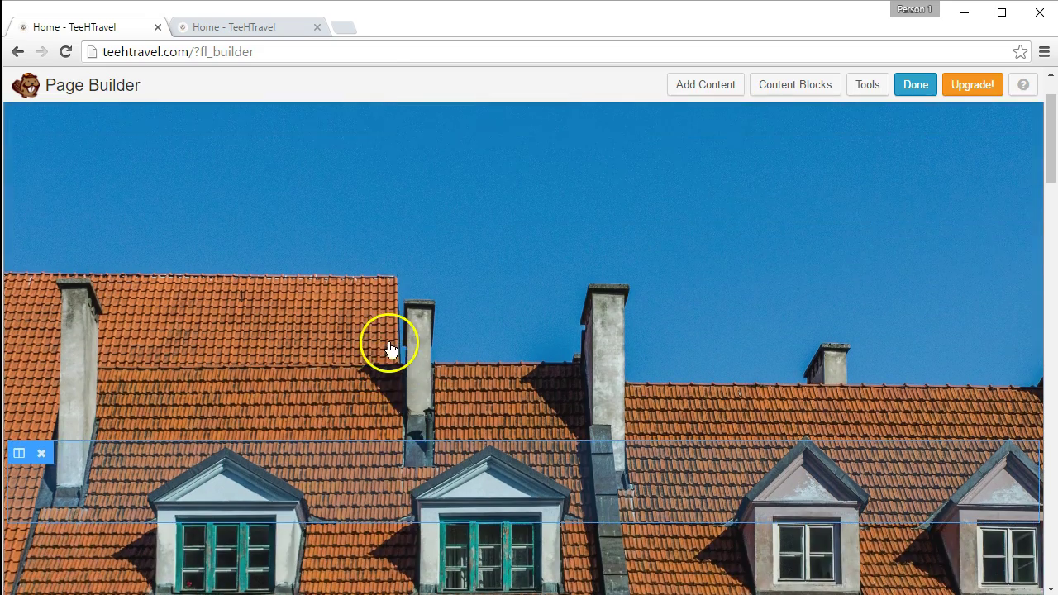
scroll(393, 351, "up", 1)
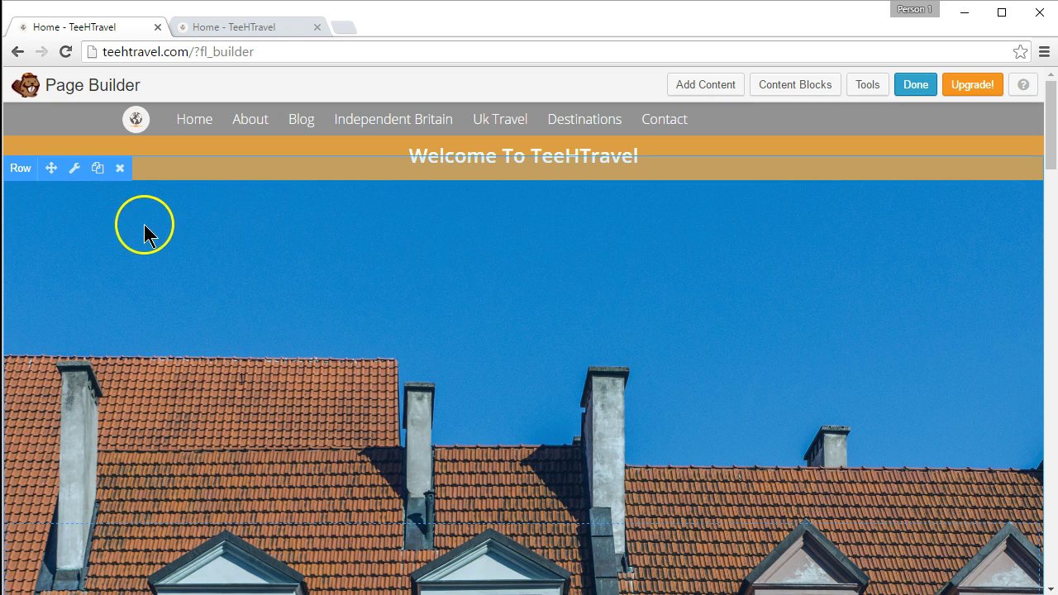
Step: Open the settings of the house photo row and examine its background photo's size and options
left_click(75, 173)
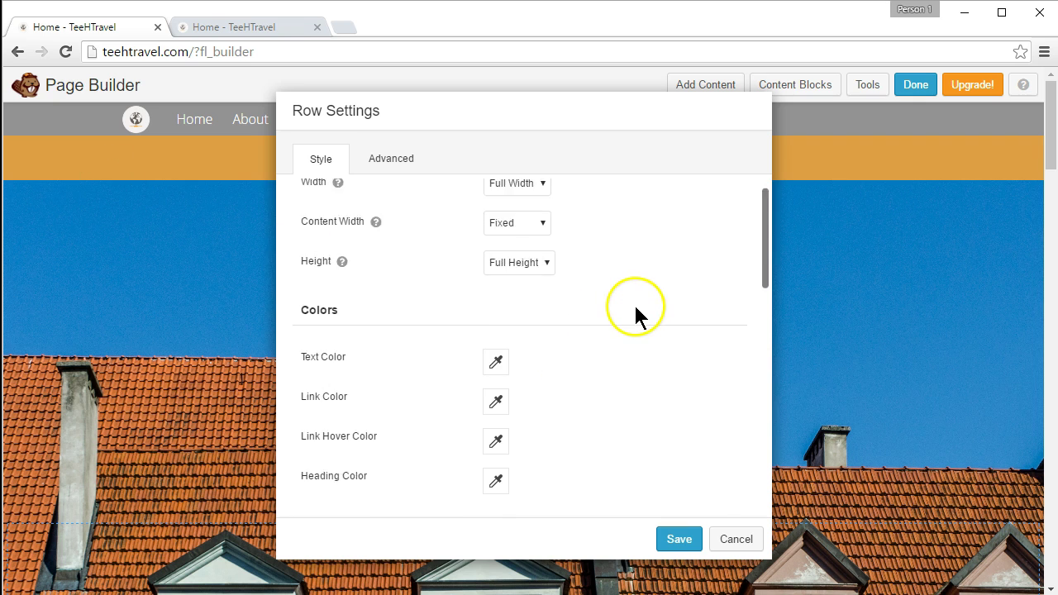
scroll(636, 308, "down", 3)
scroll(637, 307, "down", 1)
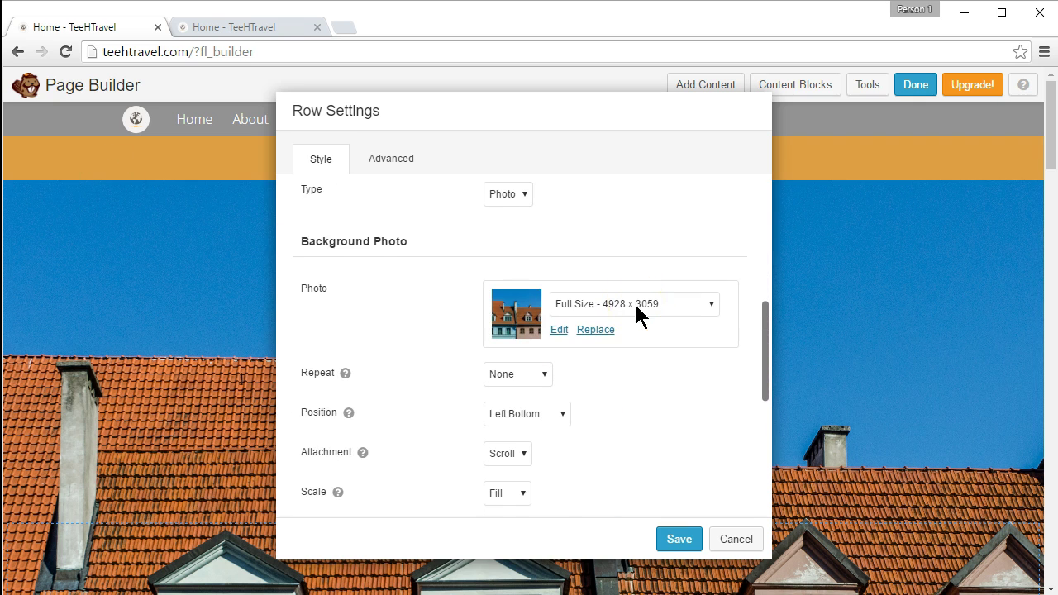
left_click(412, 239)
left_click(591, 330)
left_click(655, 333)
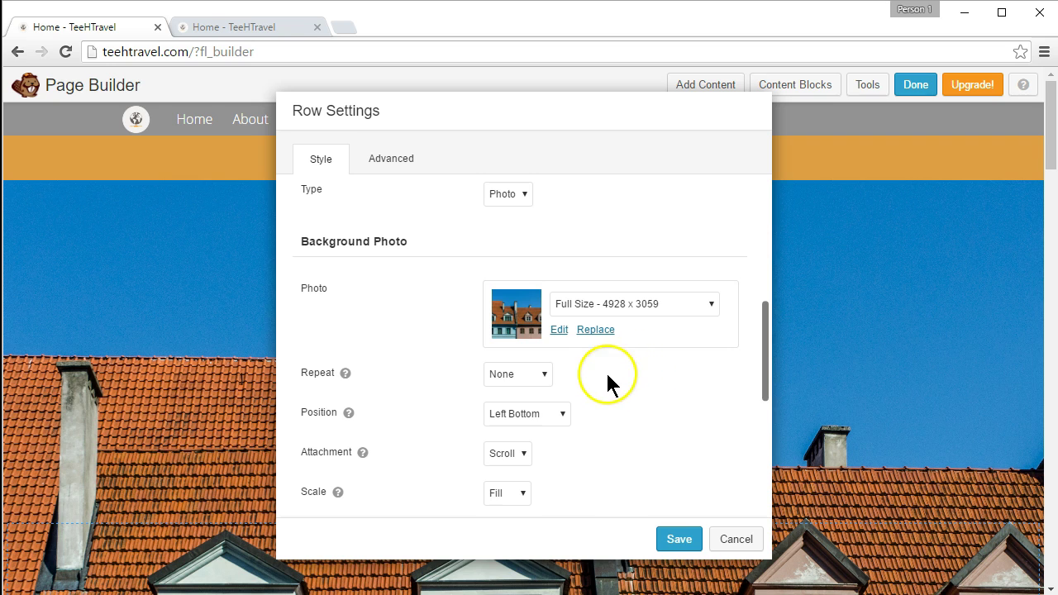
Step: View the photo chooser for the row's background photo, and cancel the row settings
left_click(559, 331)
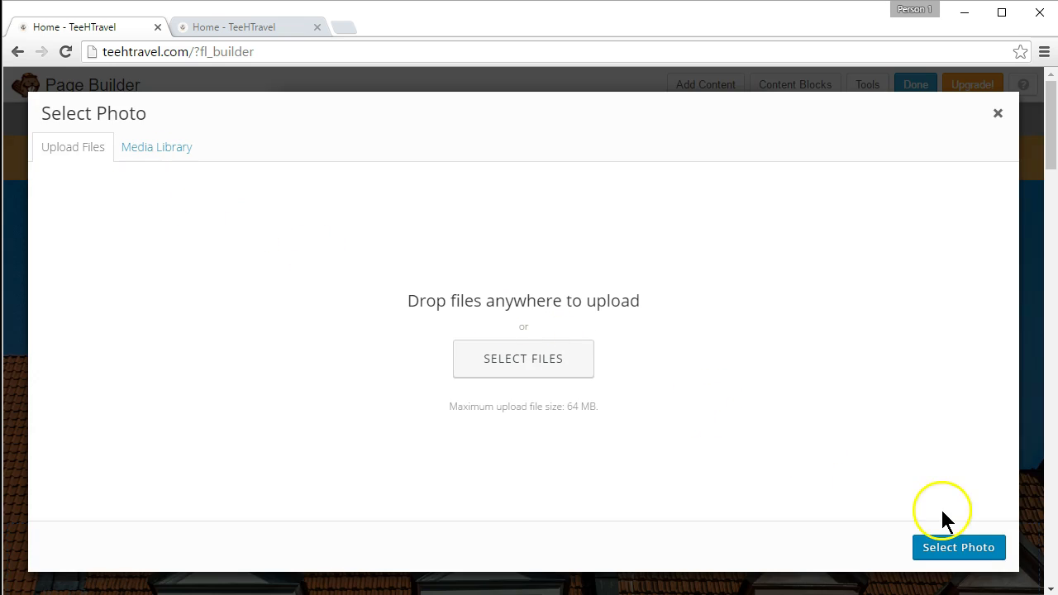
left_click(999, 116)
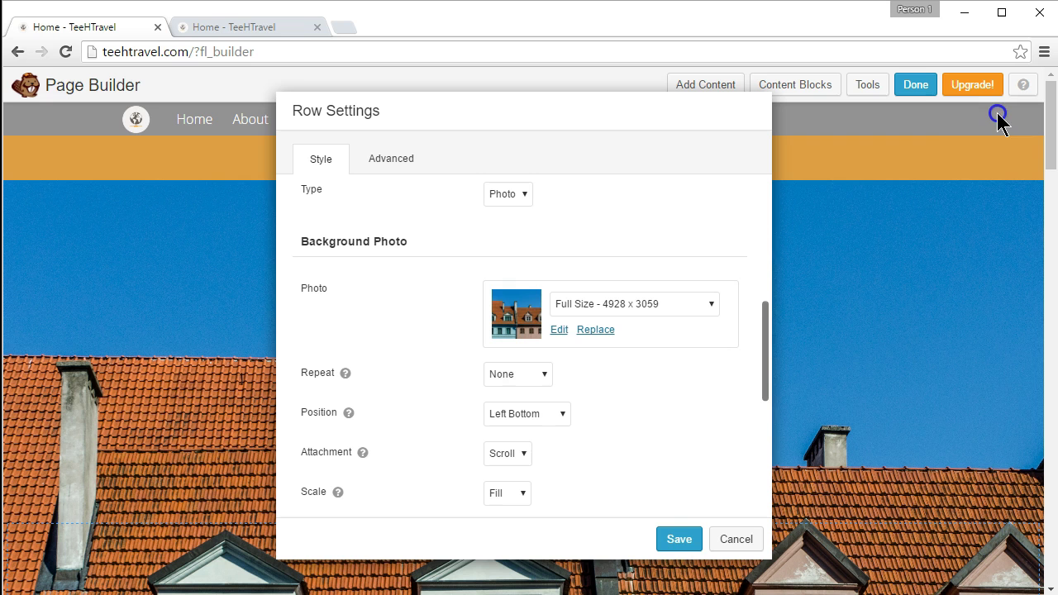
left_click(736, 539)
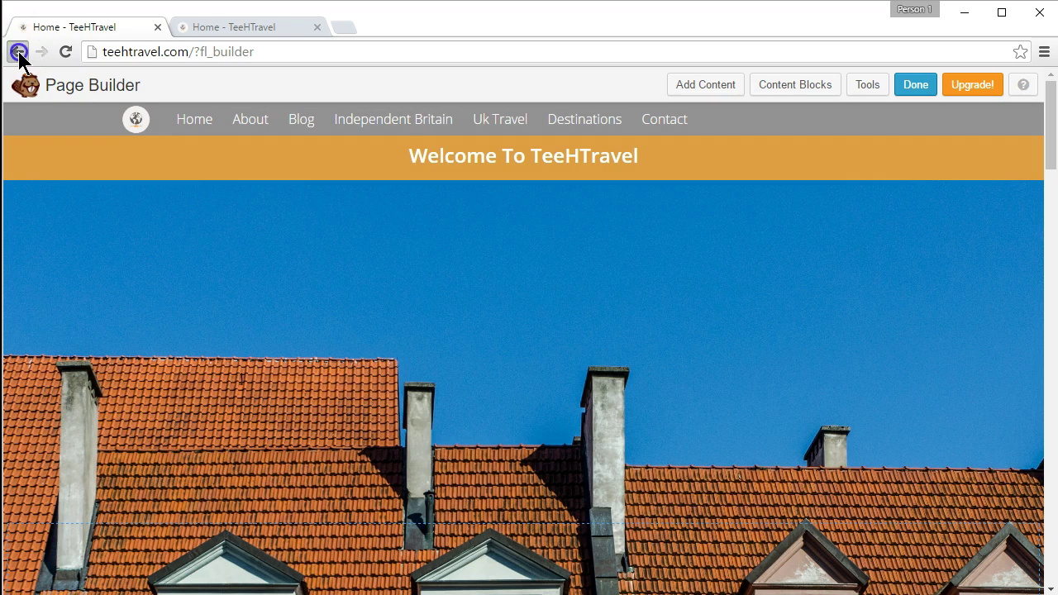
Step: Leave Page Builder for the site's admin area and open the Media Library
left_click(17, 52)
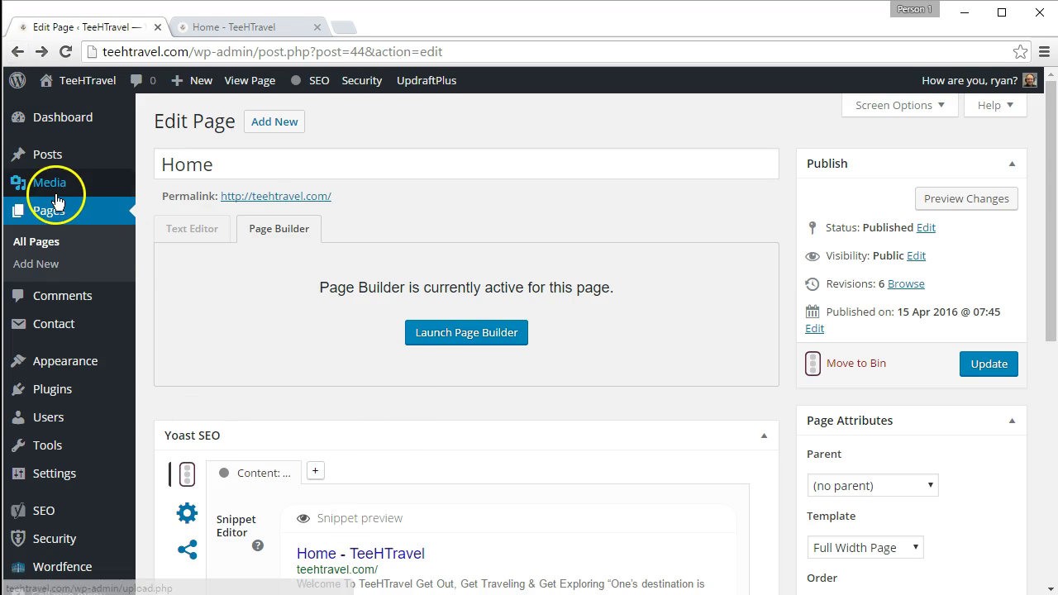
mouse_move(43, 186)
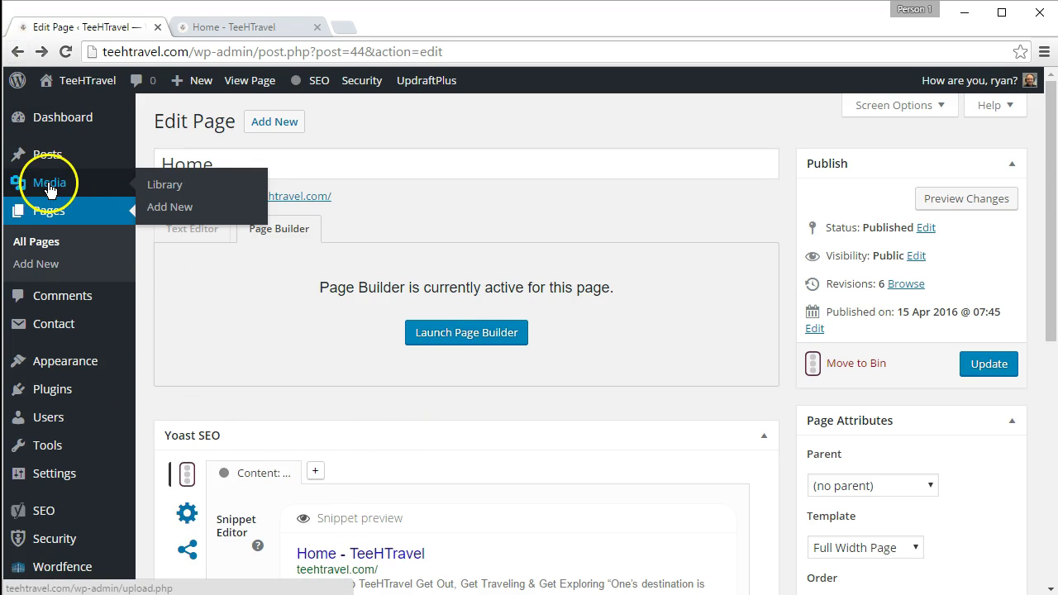
left_click(168, 188)
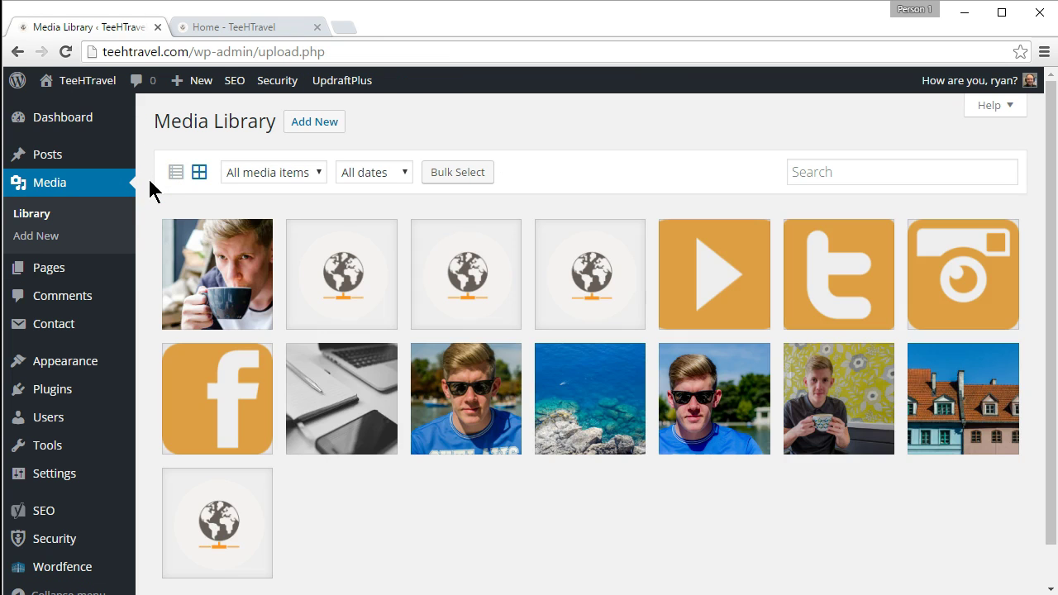
Step: Open the attachment details of the house photo and check its file size, dimensions and file name
left_click(967, 405)
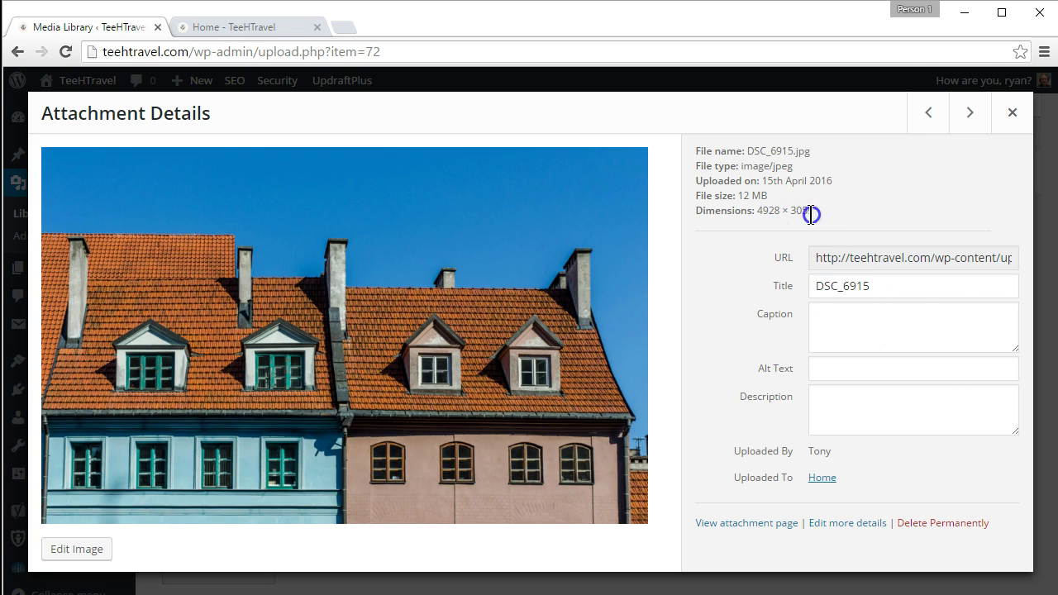
left_click_drag(813, 212, 741, 196)
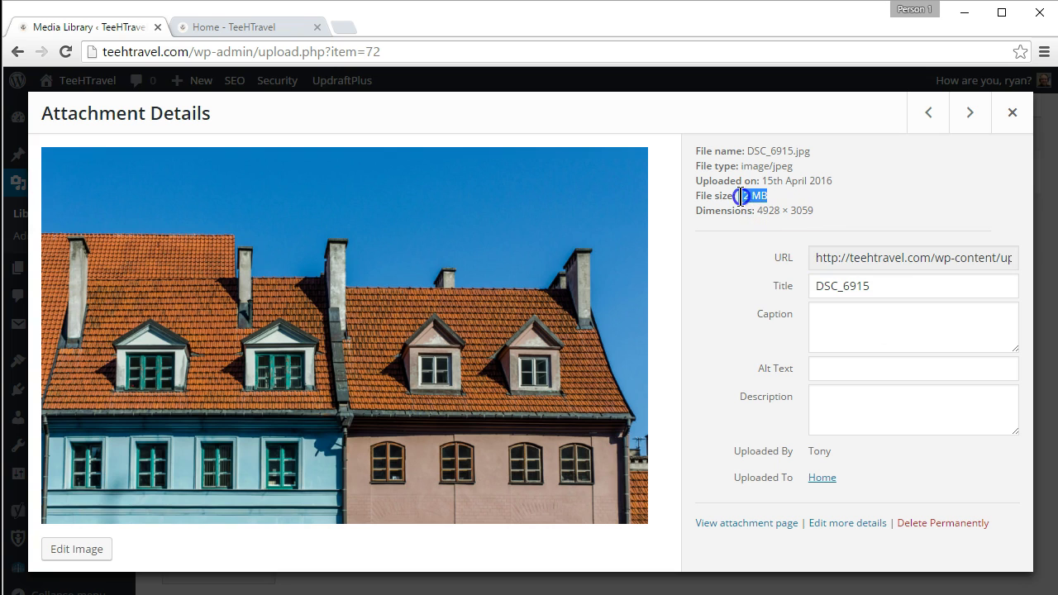
left_click(849, 218)
left_click_drag(808, 148, 744, 151)
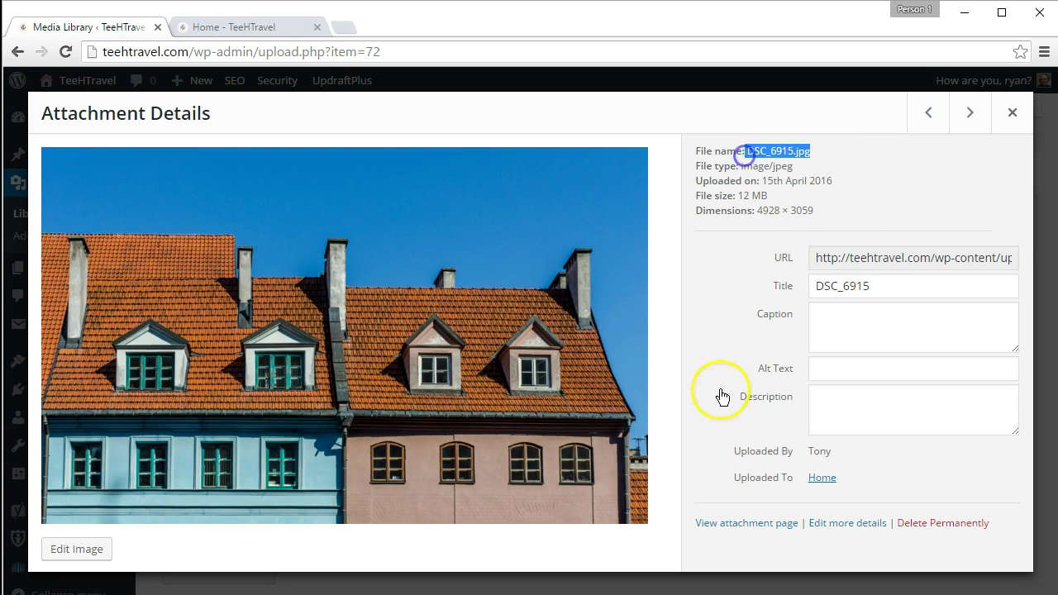
left_click(727, 309)
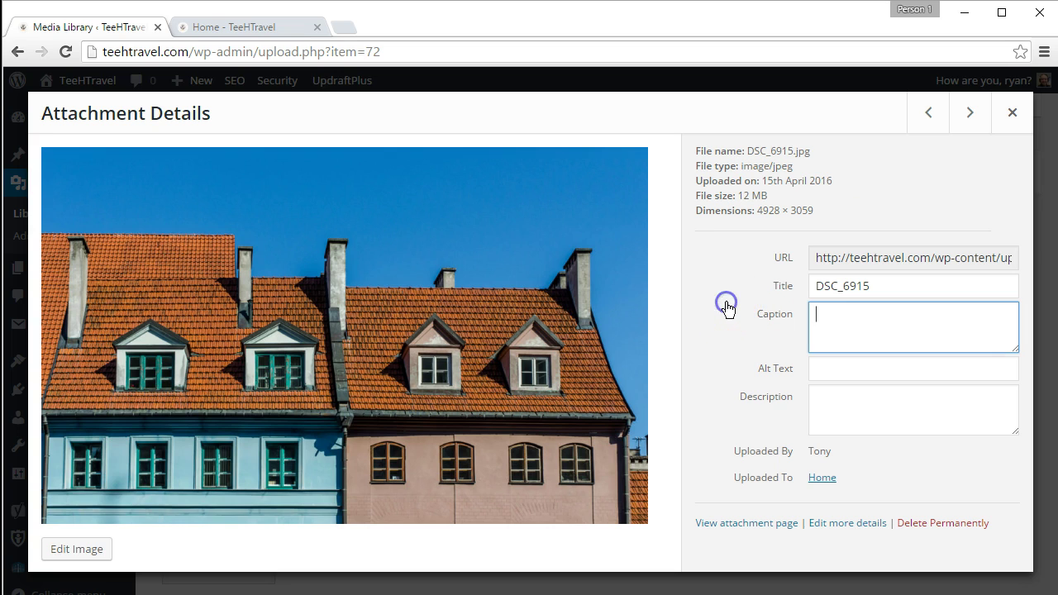
Step: Edit the house photo and scale it proportionally to 2000 × 1241 pixels
left_click(77, 551)
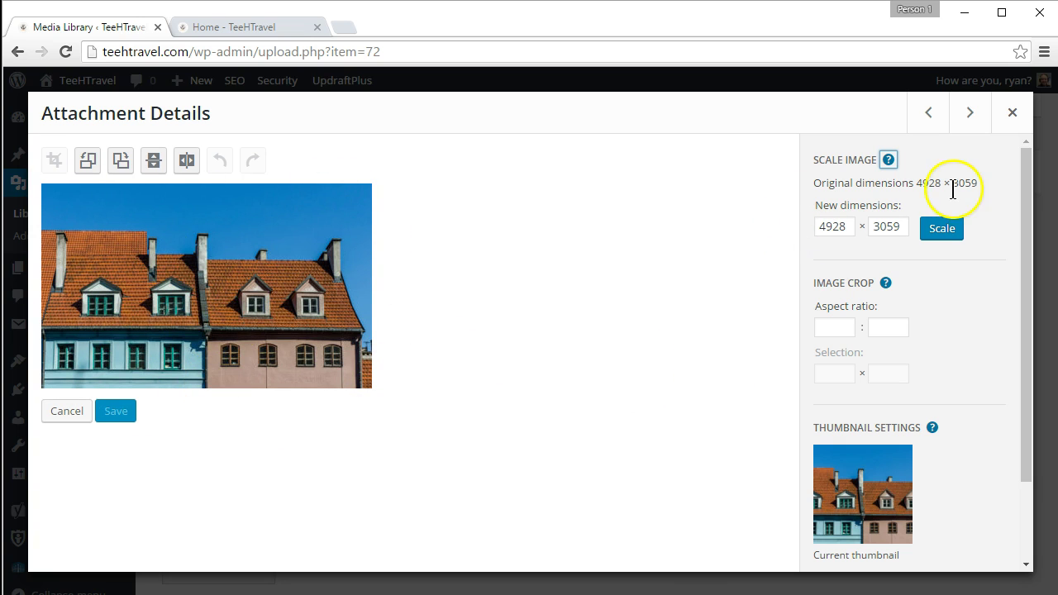
left_click_drag(978, 183, 915, 183)
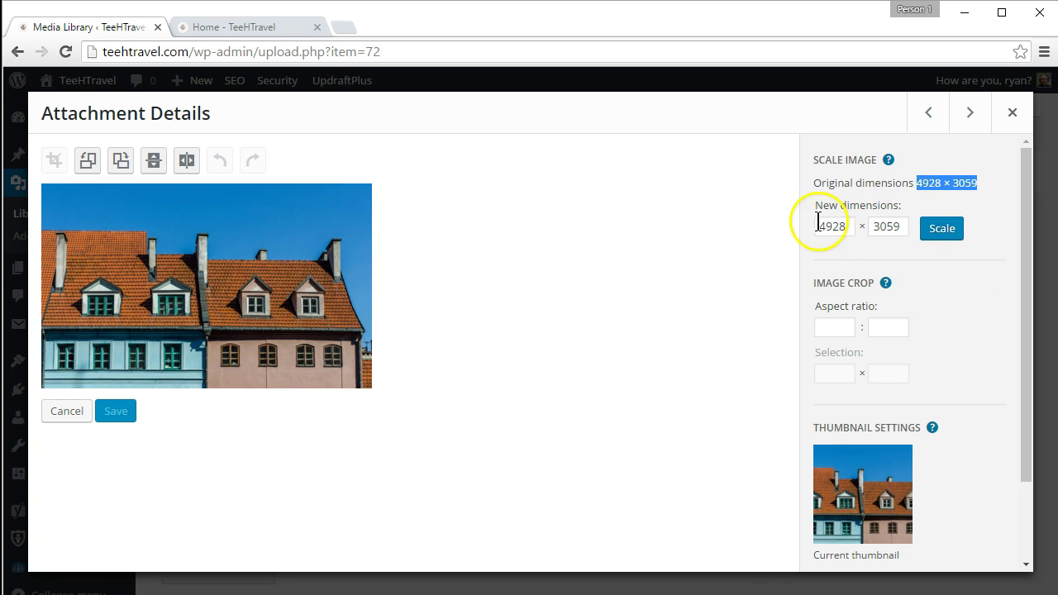
mouse_move(819, 226)
left_mouse_down()
mouse_move(902, 220)
mouse_move(801, 227)
left_mouse_up()
left_click(931, 287)
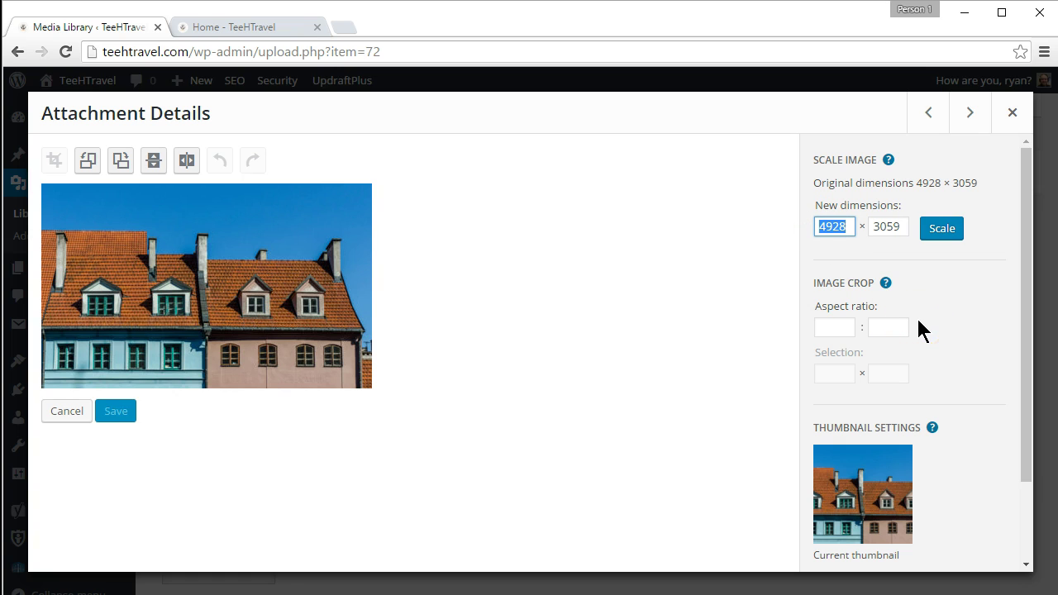
type("2000")
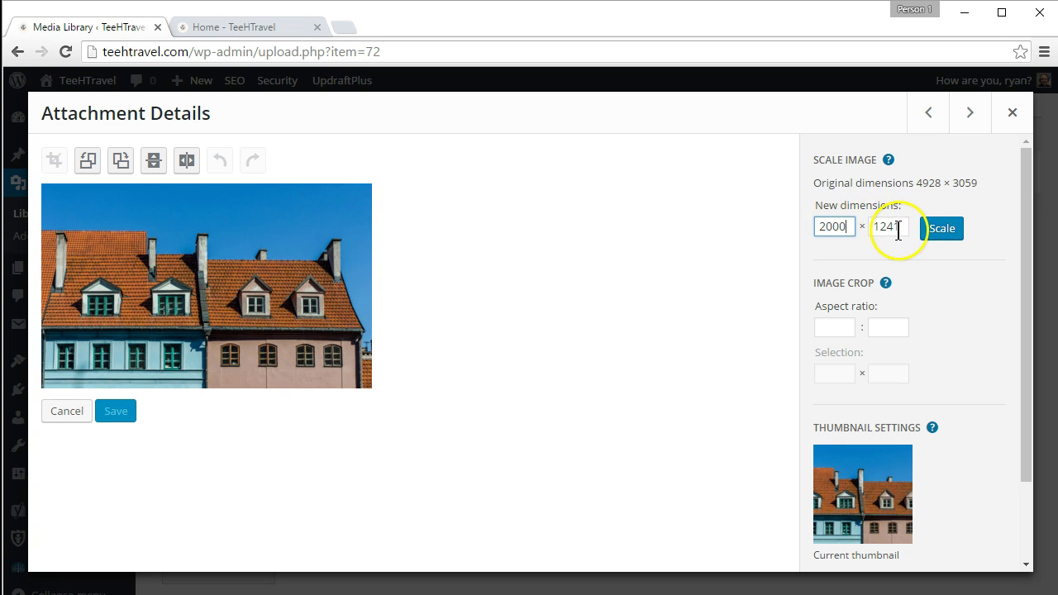
left_click_drag(914, 183, 983, 185)
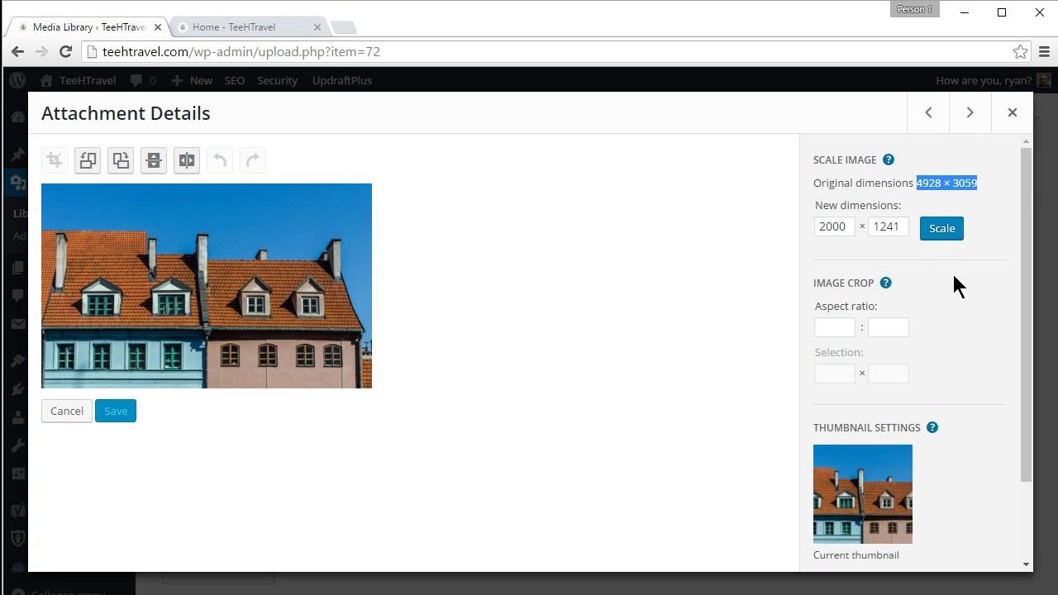
left_click(940, 233)
left_click(837, 227)
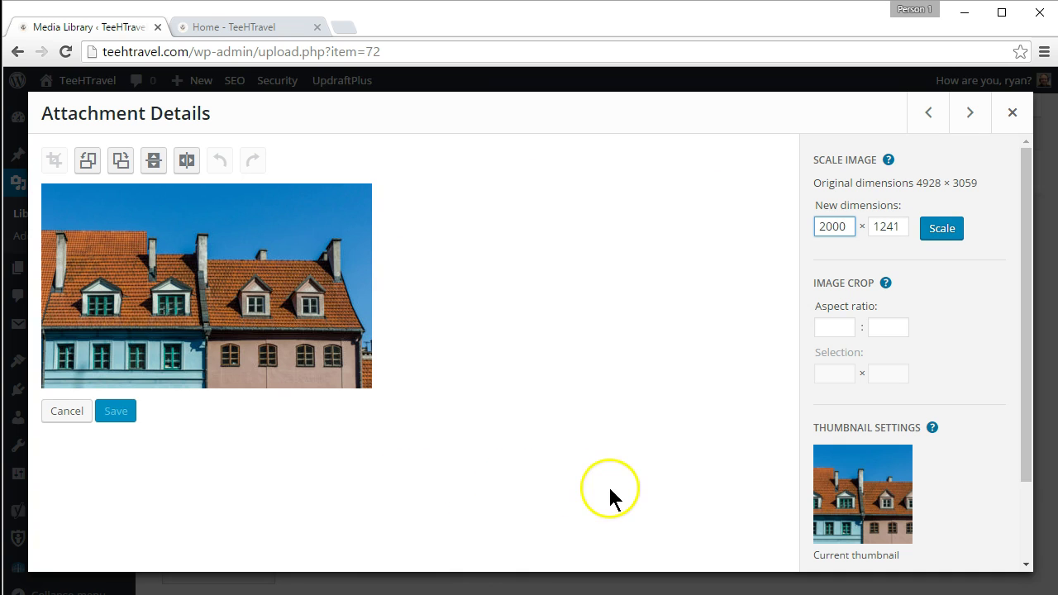
left_click(943, 233)
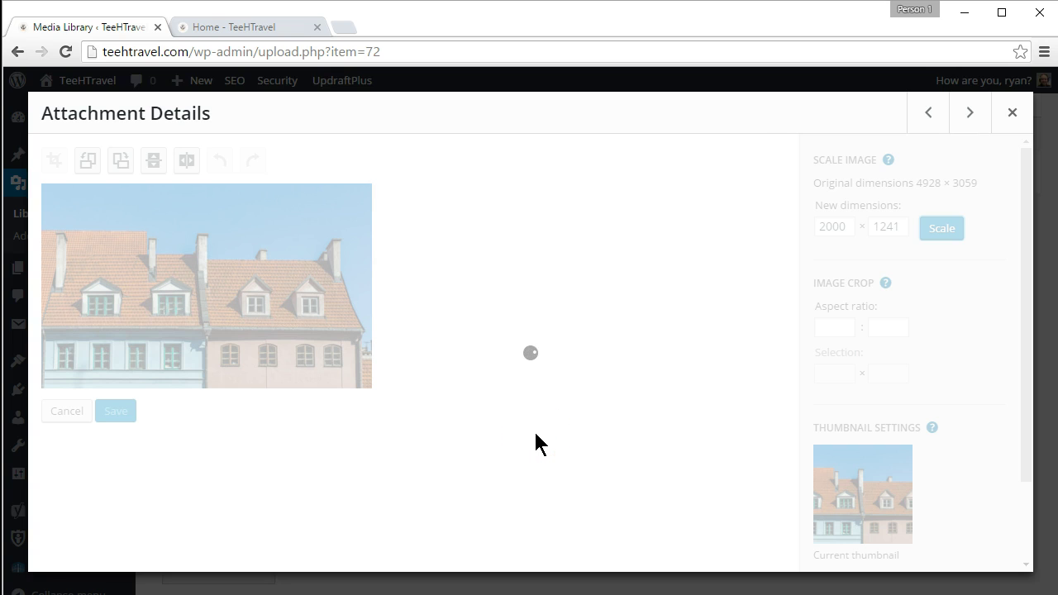
left_click(538, 424)
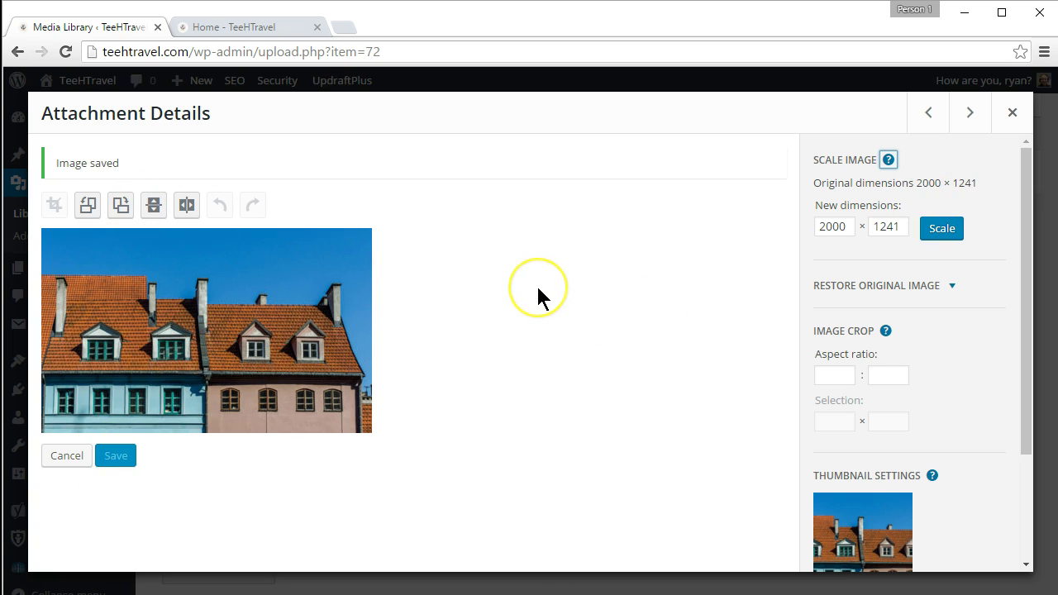
Step: Review the option for restoring the original house photo, and close the attachment details
left_click(952, 287)
left_click(857, 378)
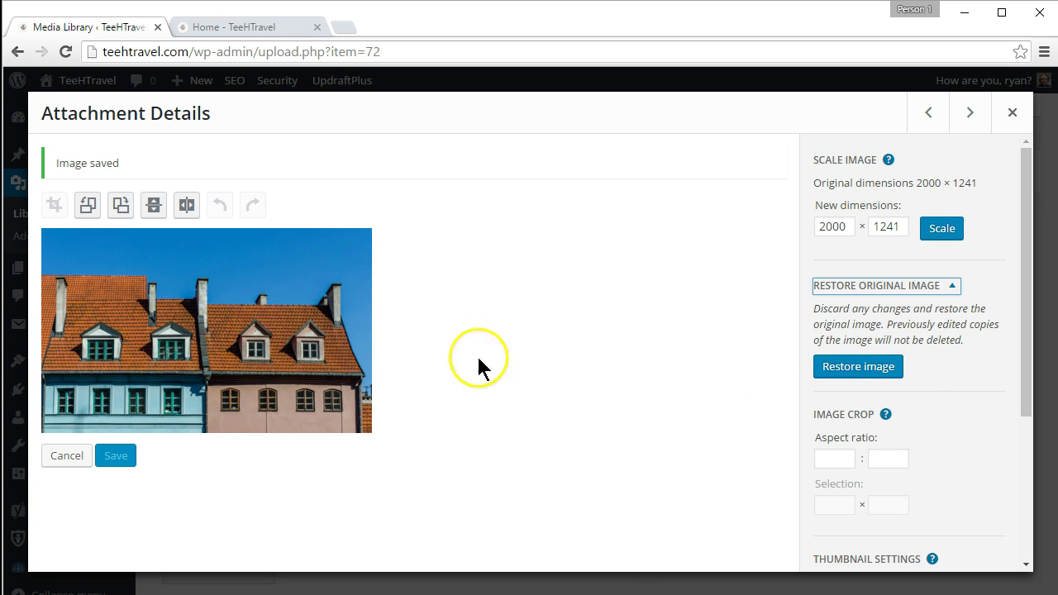
left_click(1013, 118)
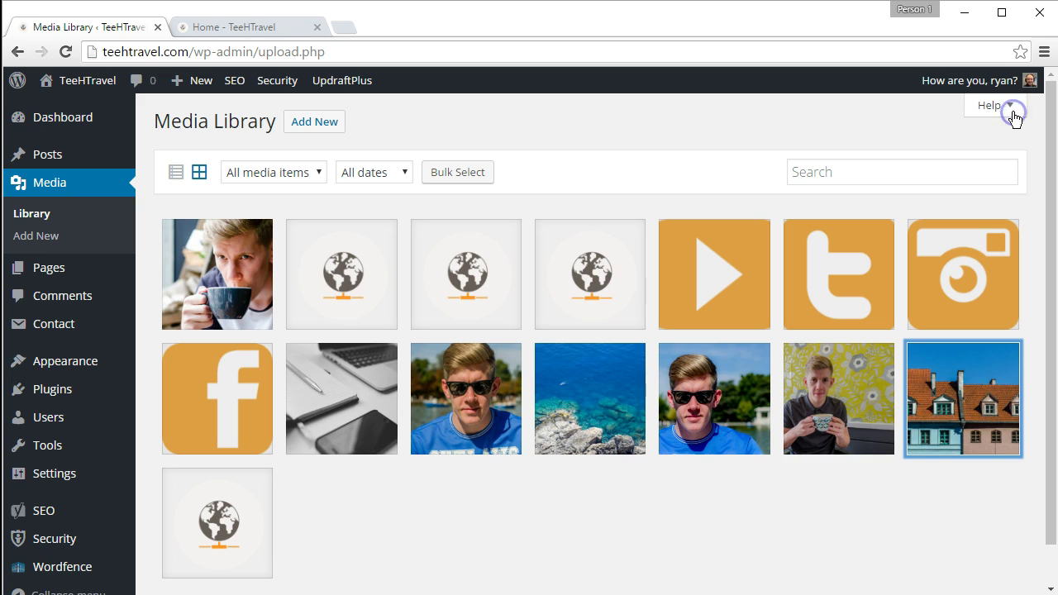
Step: Reopen the scaled house photo's attachment details and check its new dimensions and file size
left_click(956, 409)
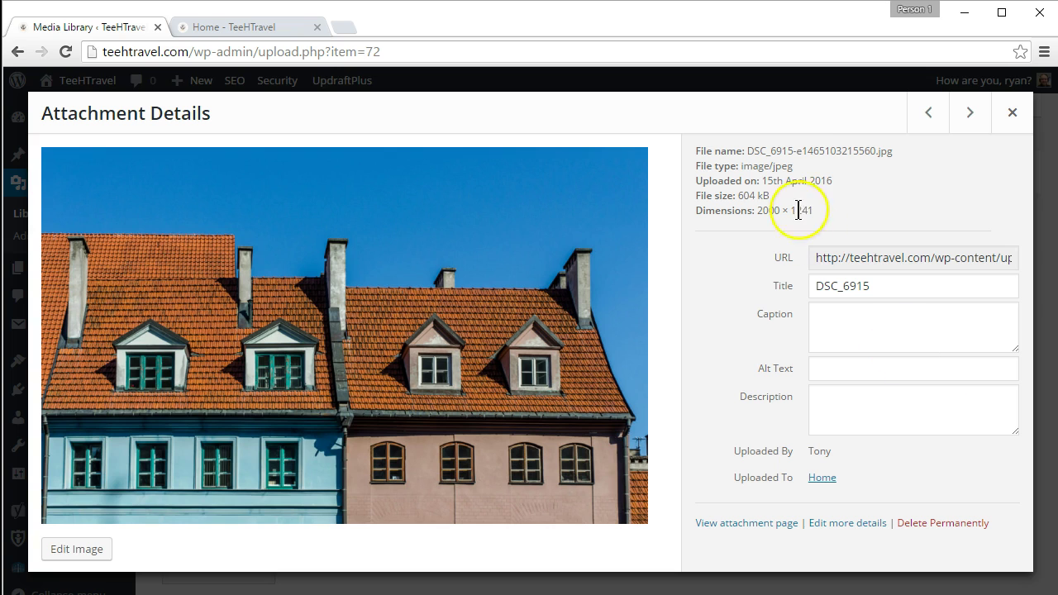
left_click_drag(818, 214, 755, 208)
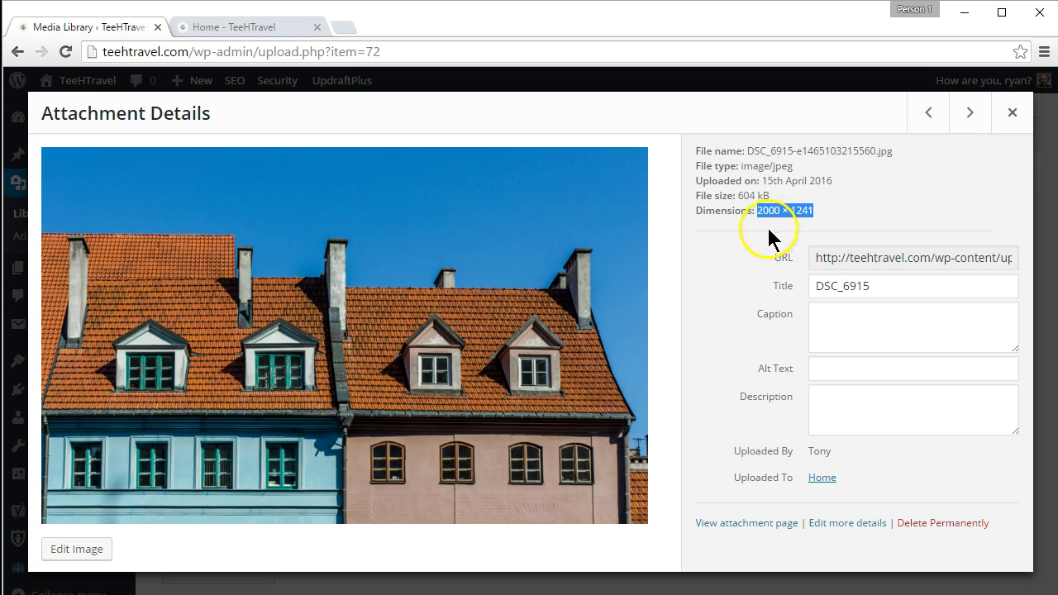
left_click_drag(771, 197, 743, 196)
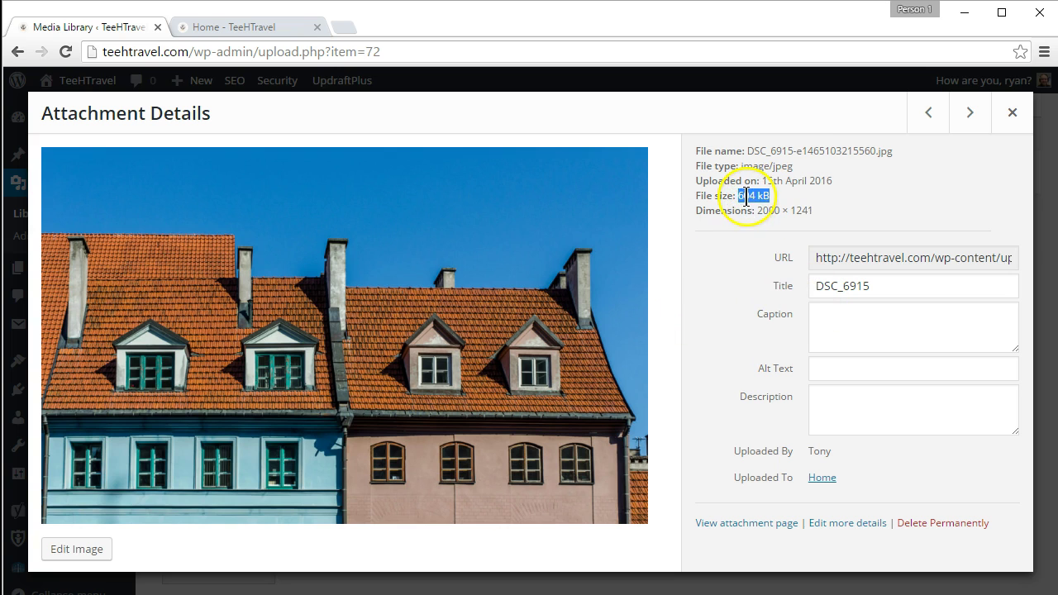
left_click(767, 195)
left_click_drag(767, 195, 737, 196)
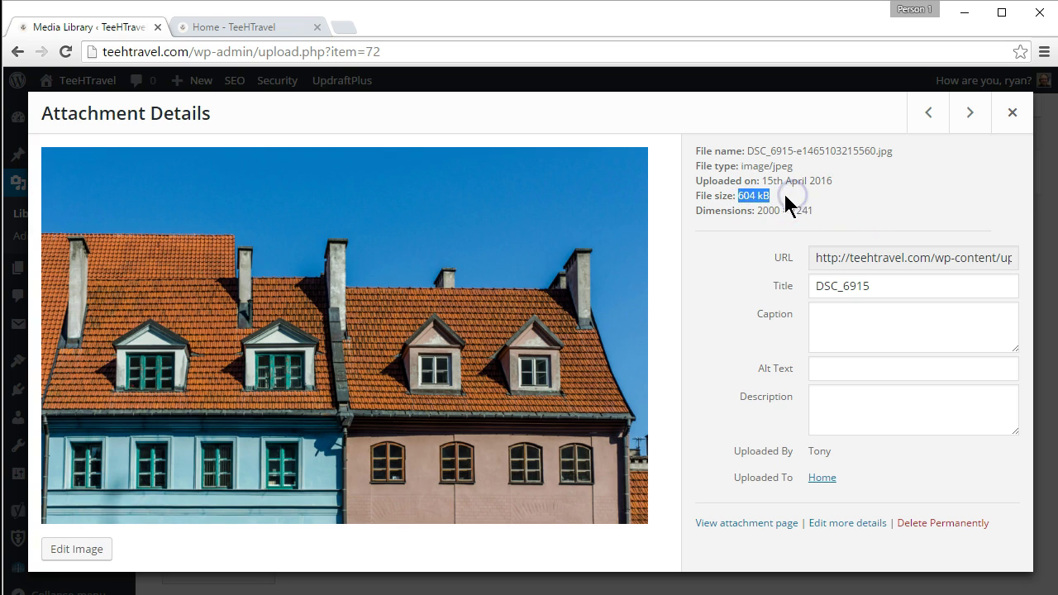
left_click(746, 236)
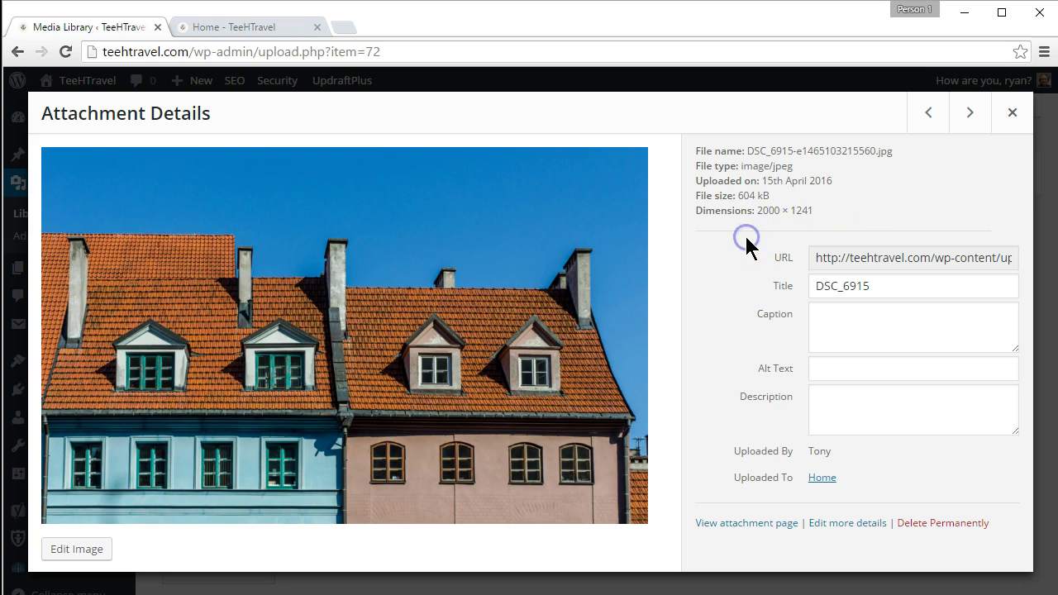
Step: Return to the Home page's edit screen from the page list, launch Page Builder and hide the module list
left_click(1014, 115)
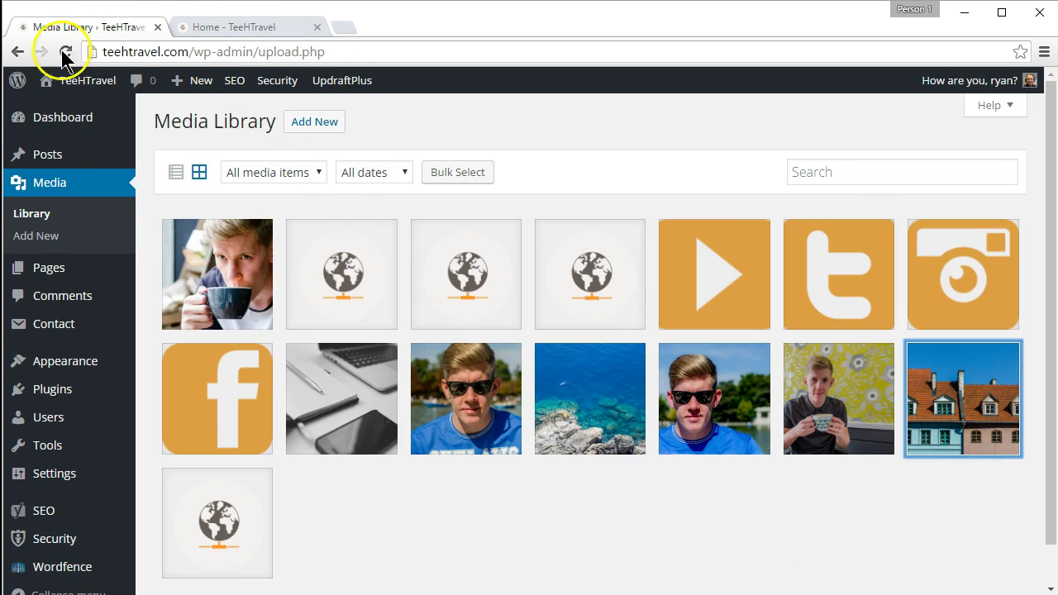
mouse_move(50, 268)
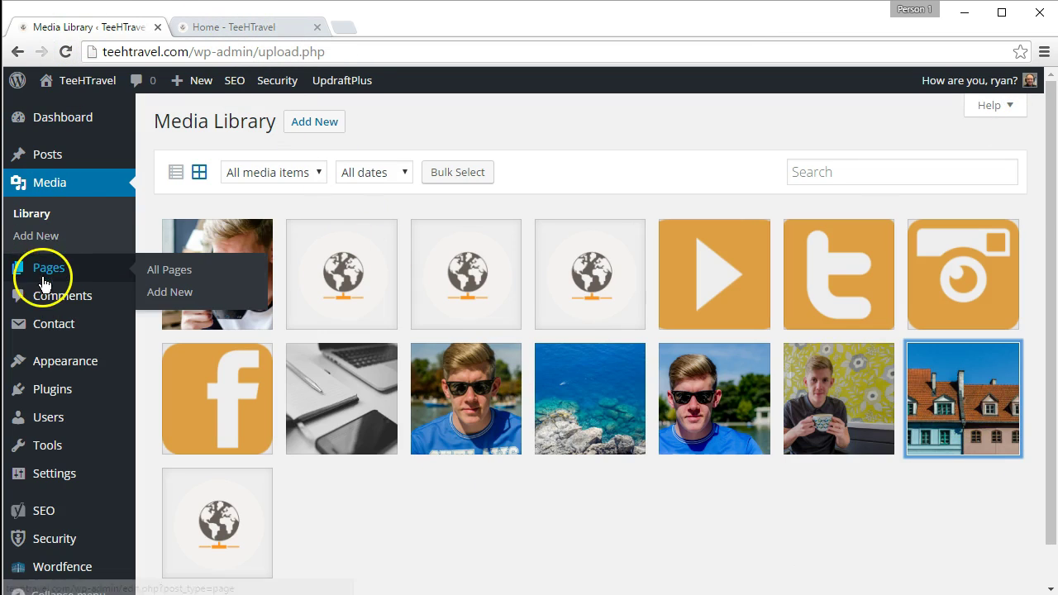
left_click(172, 279)
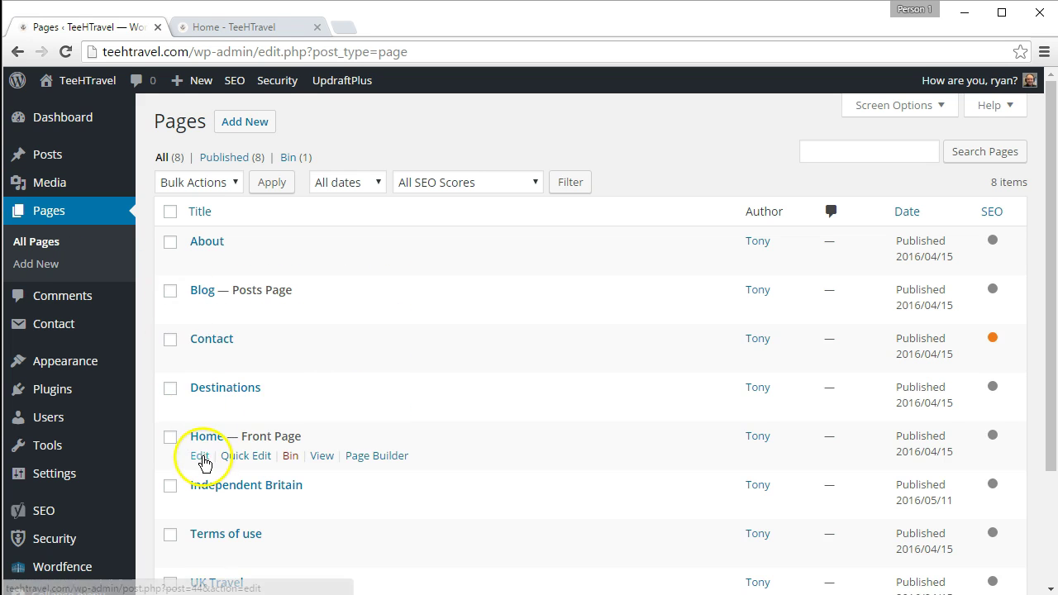
left_click(203, 460)
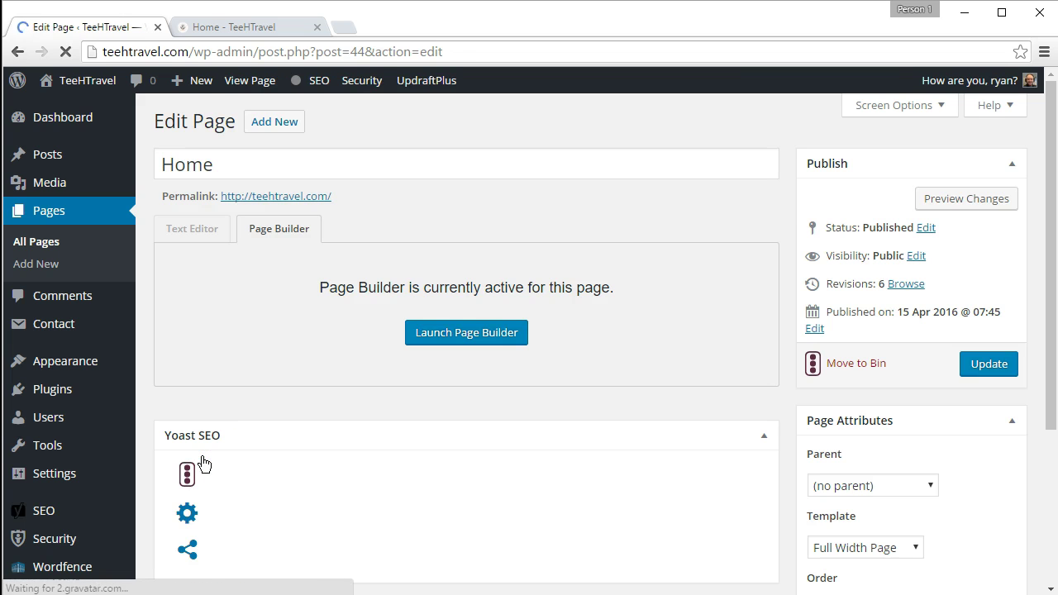
left_click(473, 333)
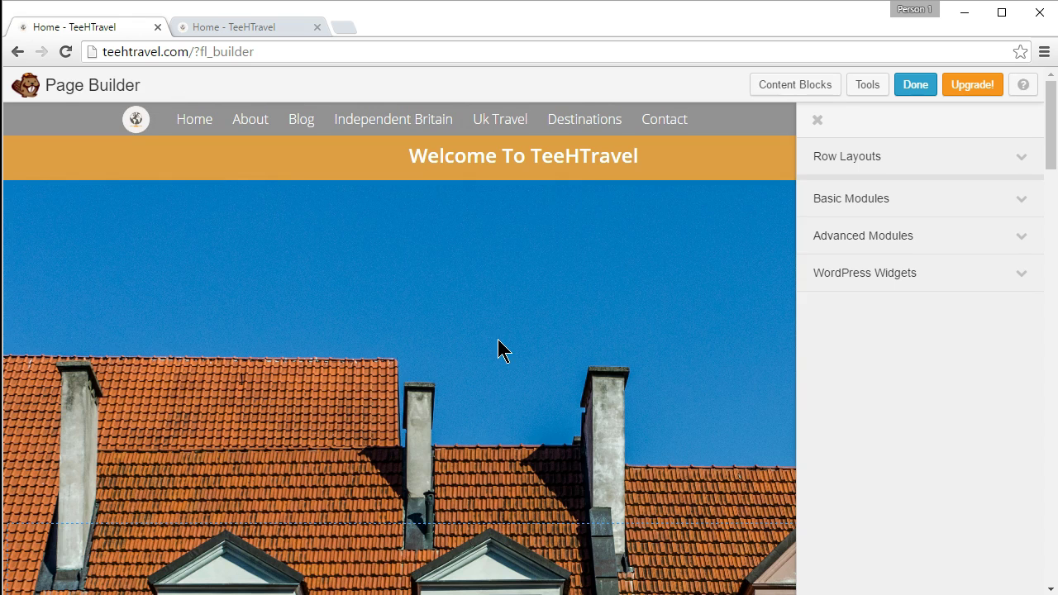
mouse_move(428, 283)
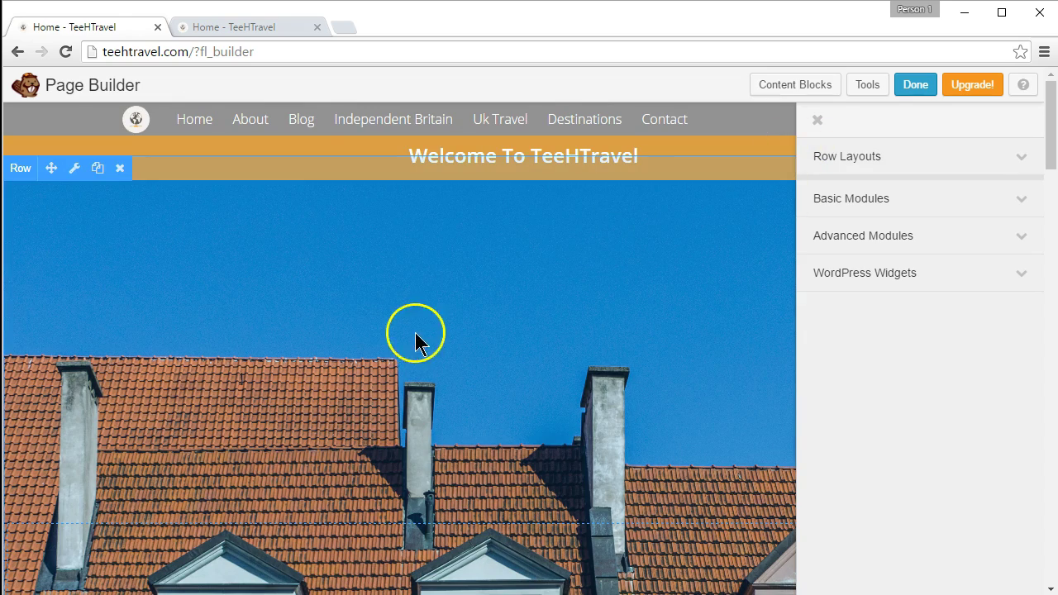
left_click(818, 120)
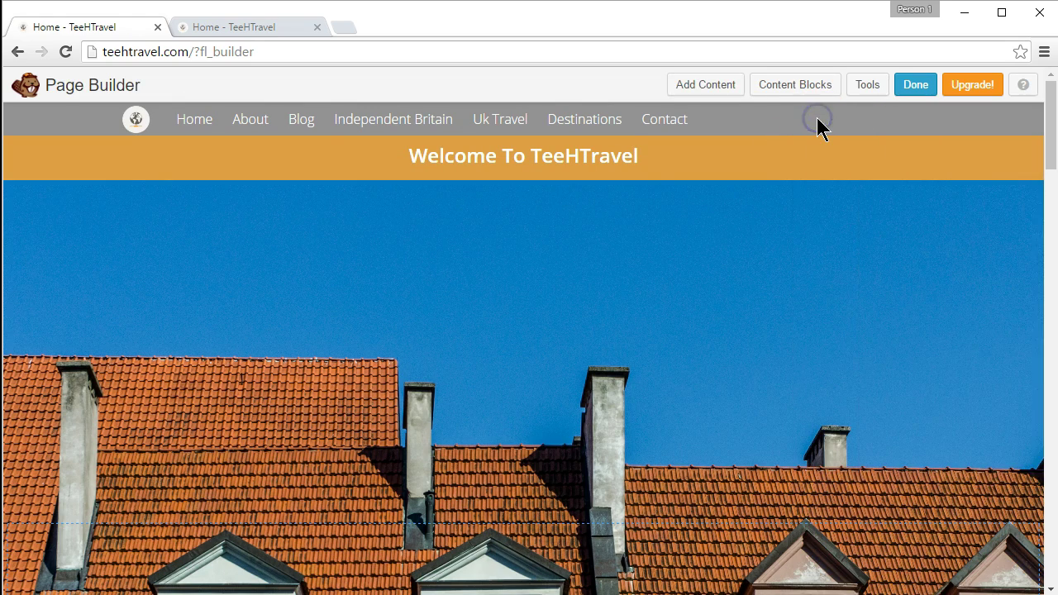
Step: Set the house row's background photo to Full Size - 2000 x 1241, save the row settings, and publish the page changes
mouse_move(587, 246)
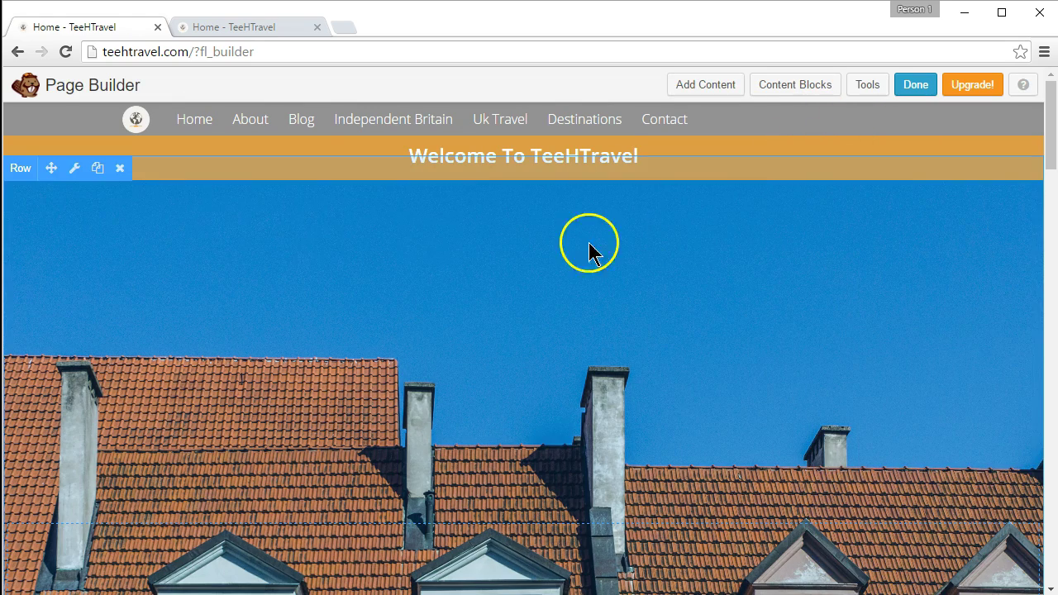
left_click(75, 170)
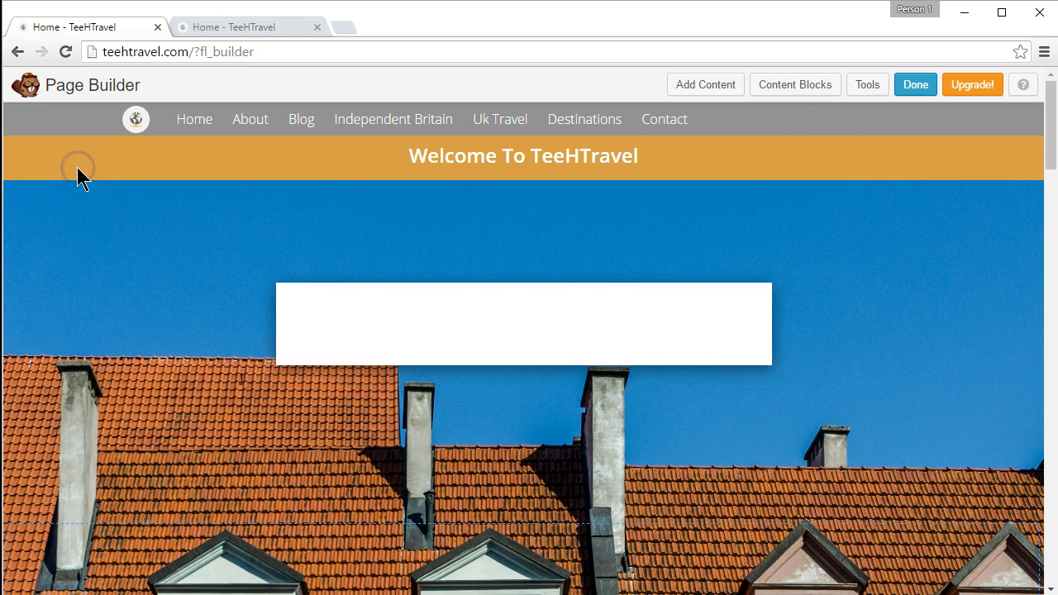
scroll(620, 376, "down", 5)
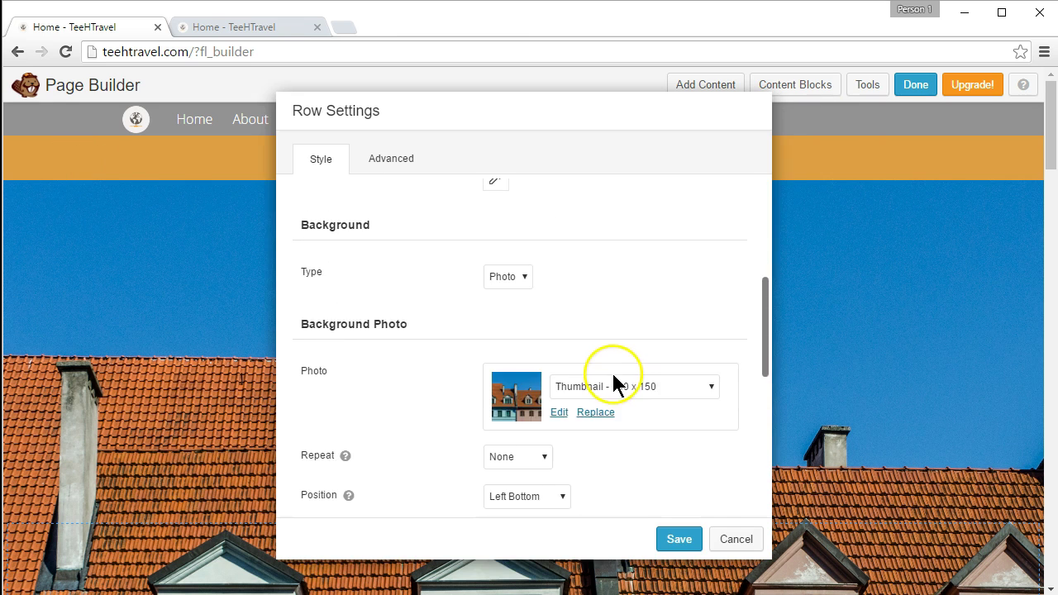
left_click(643, 304)
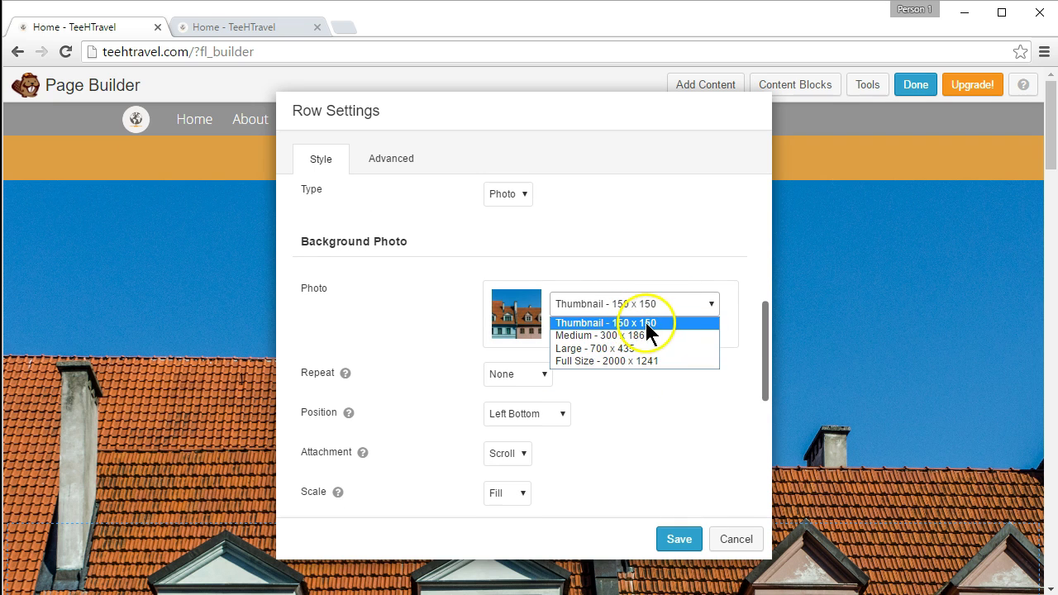
left_click(647, 362)
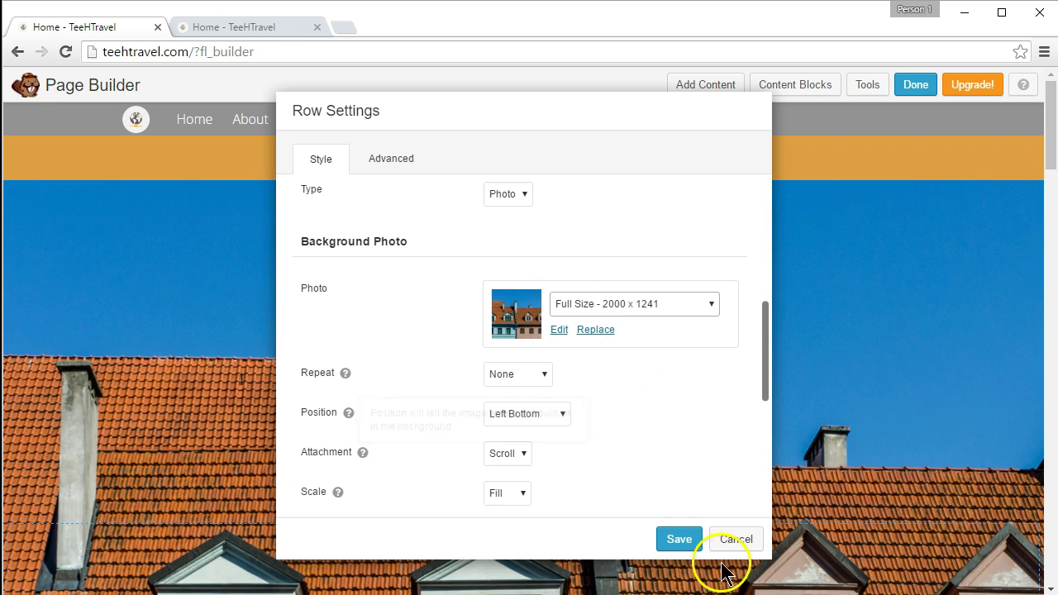
left_click(675, 539)
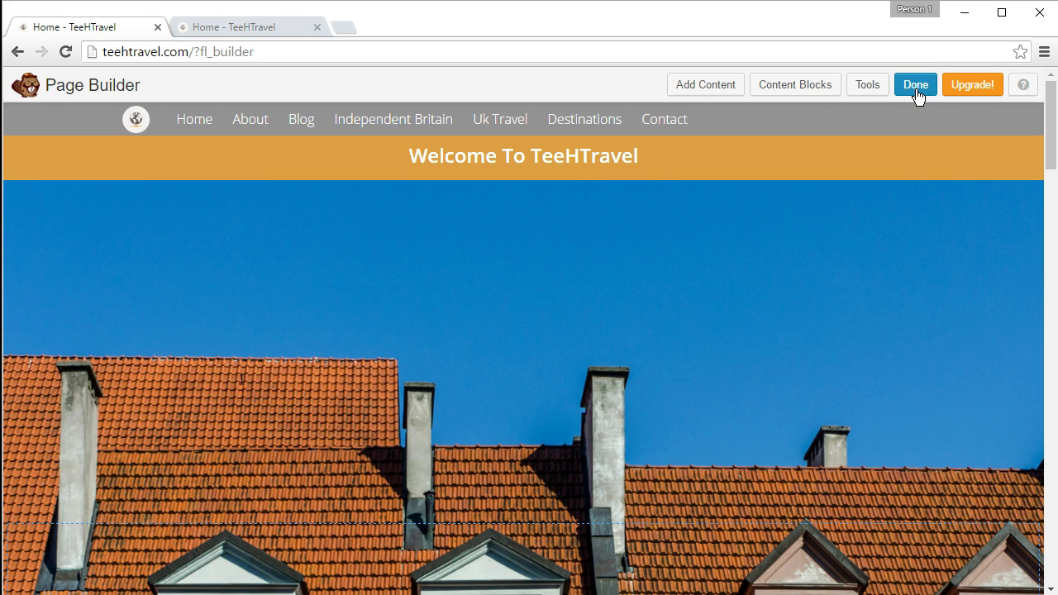
left_click(916, 86)
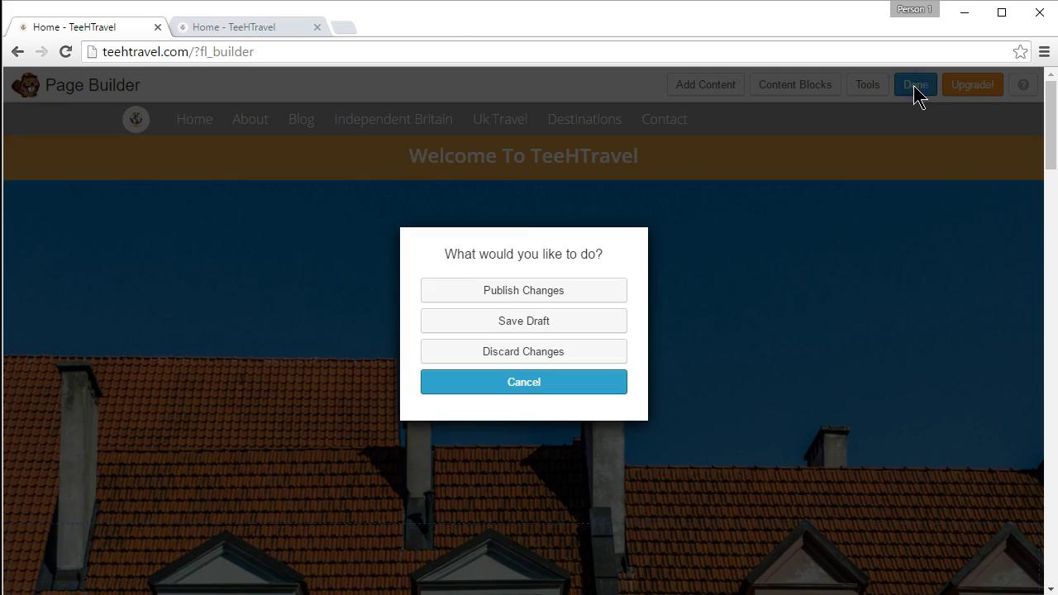
left_click(503, 290)
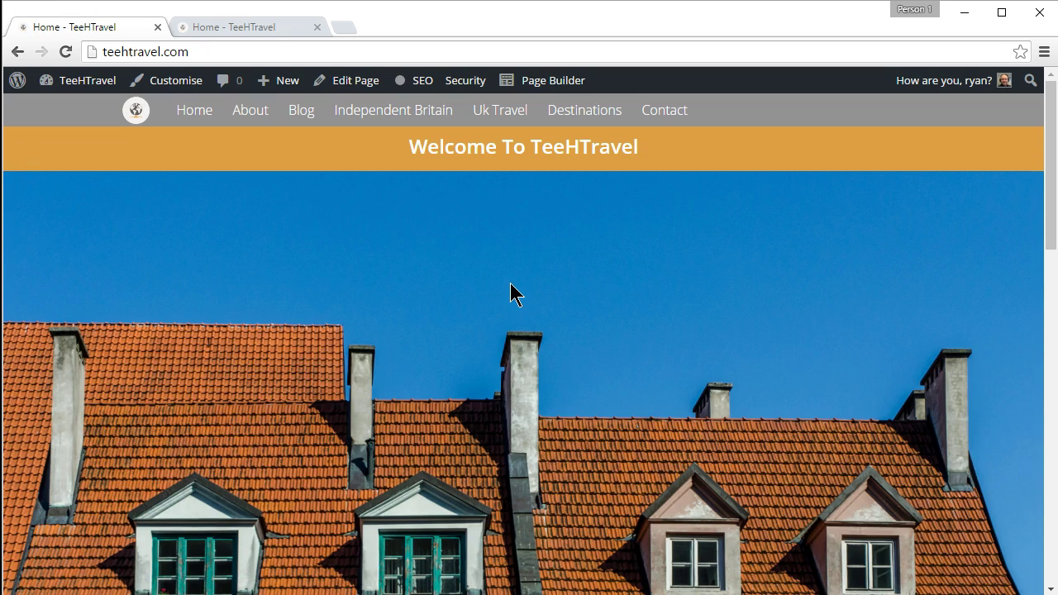
Step: Close the duplicate home page tab and return to the Home page's edit screen
left_click(226, 33)
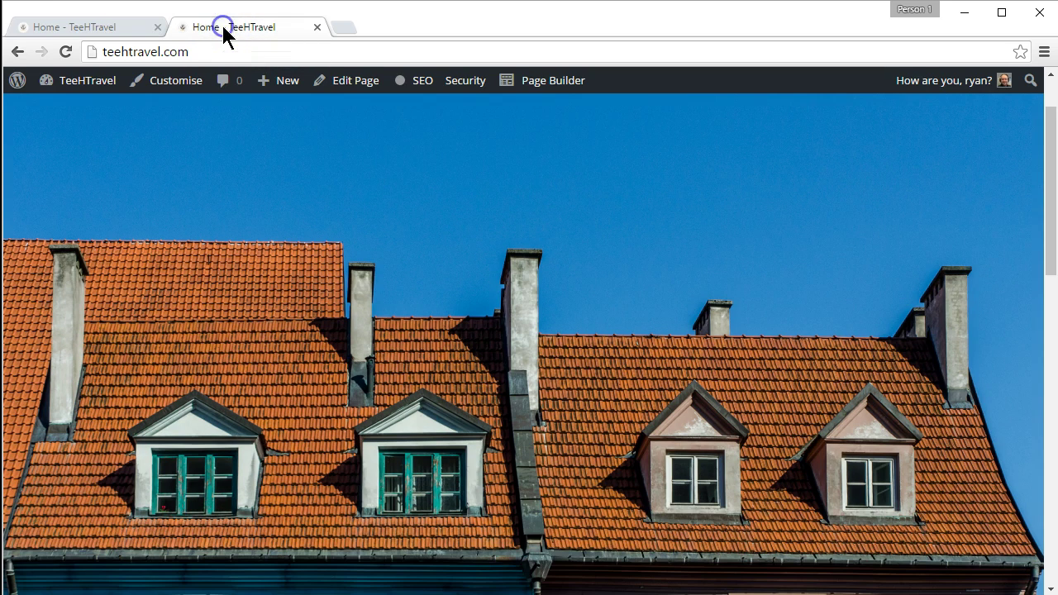
left_click(67, 52)
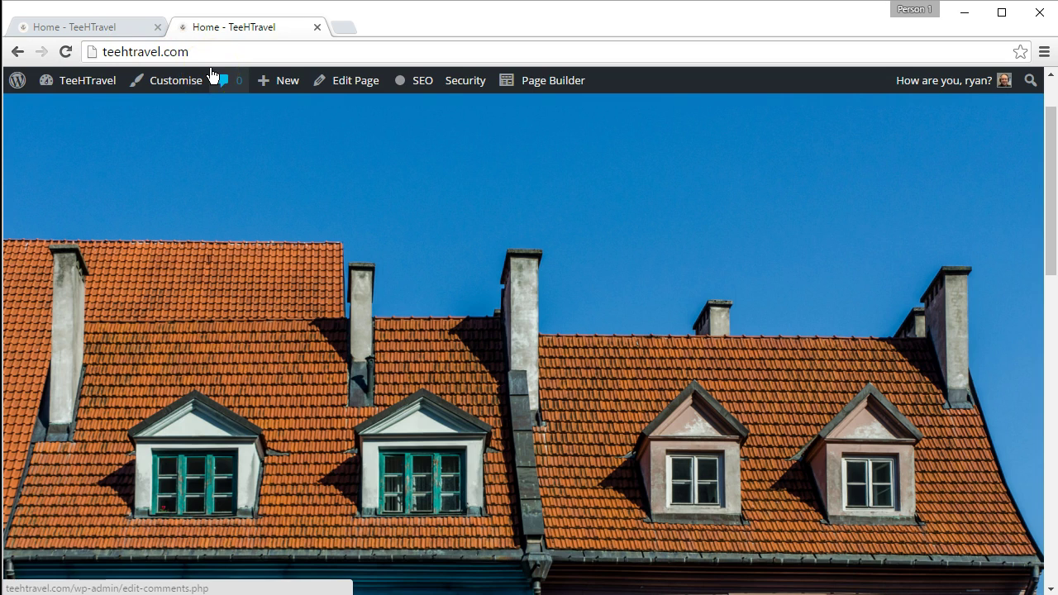
left_click(317, 27)
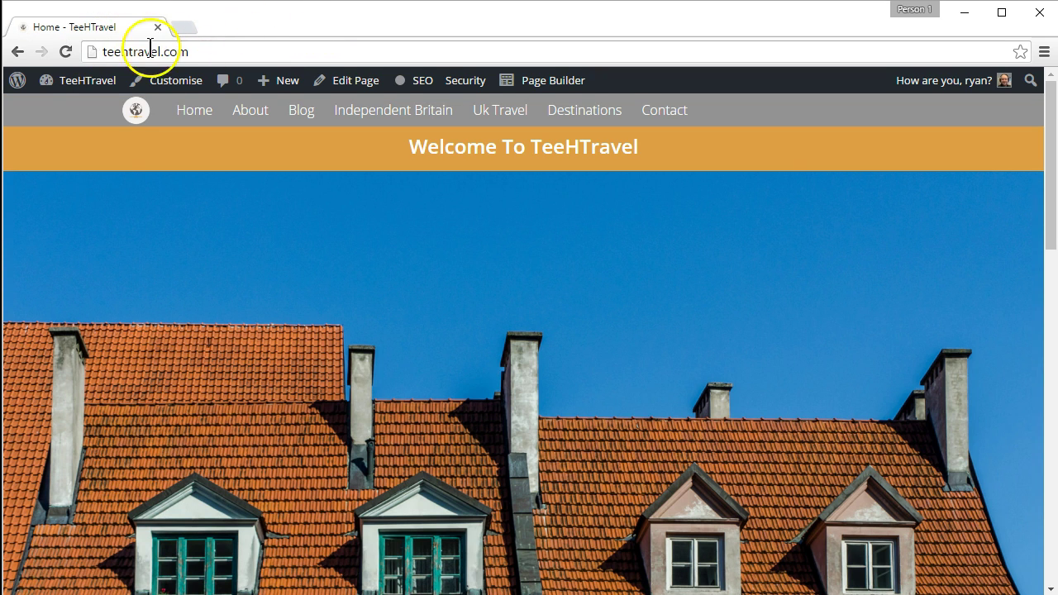
left_click(17, 51)
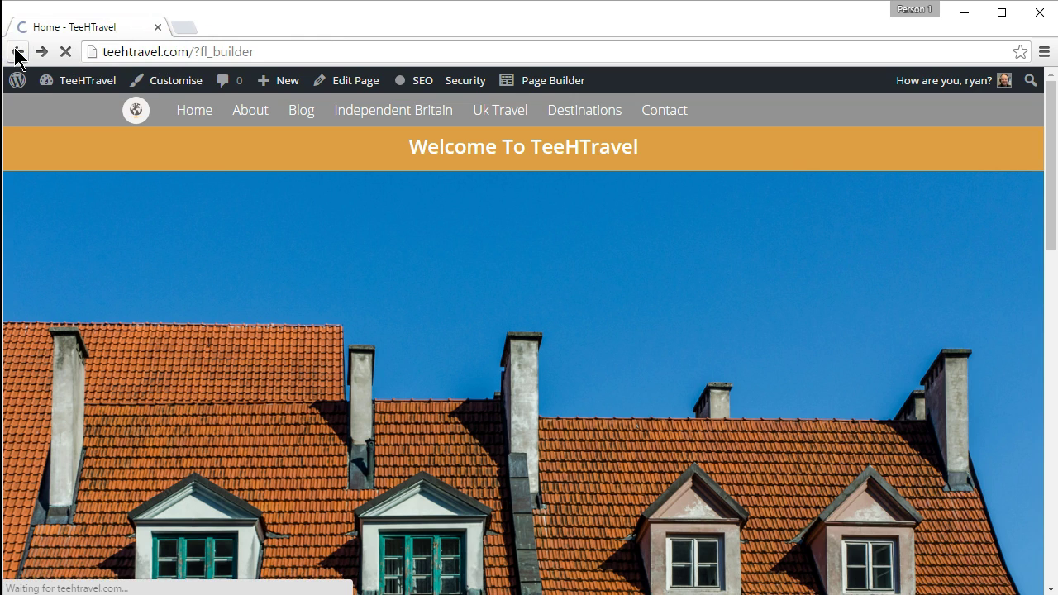
left_click(15, 53)
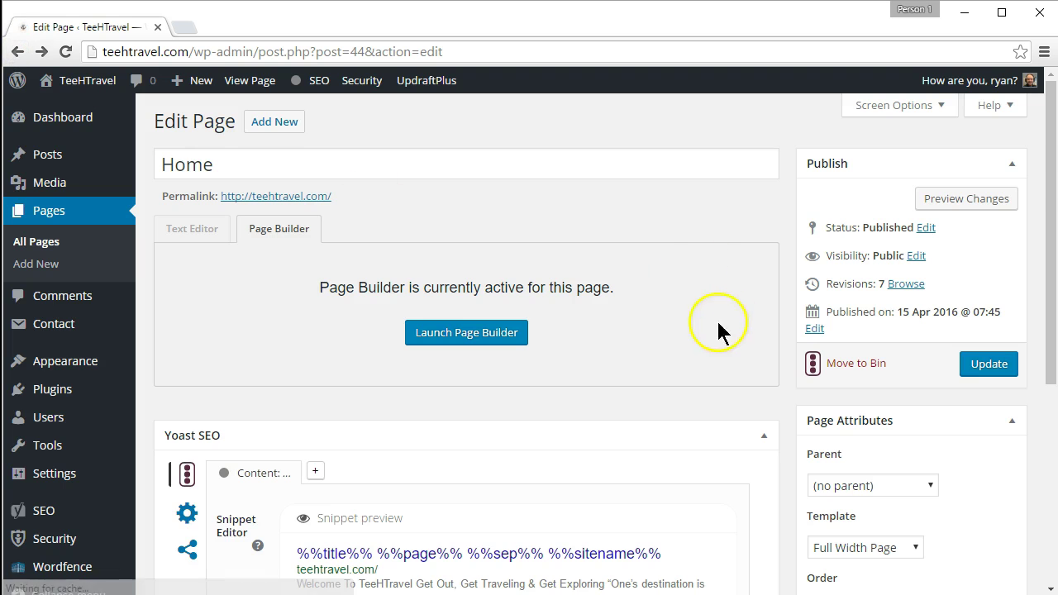
Step: Copy only the site's domain, teehtravel.com, from the edit screen's web address
left_click(1044, 53)
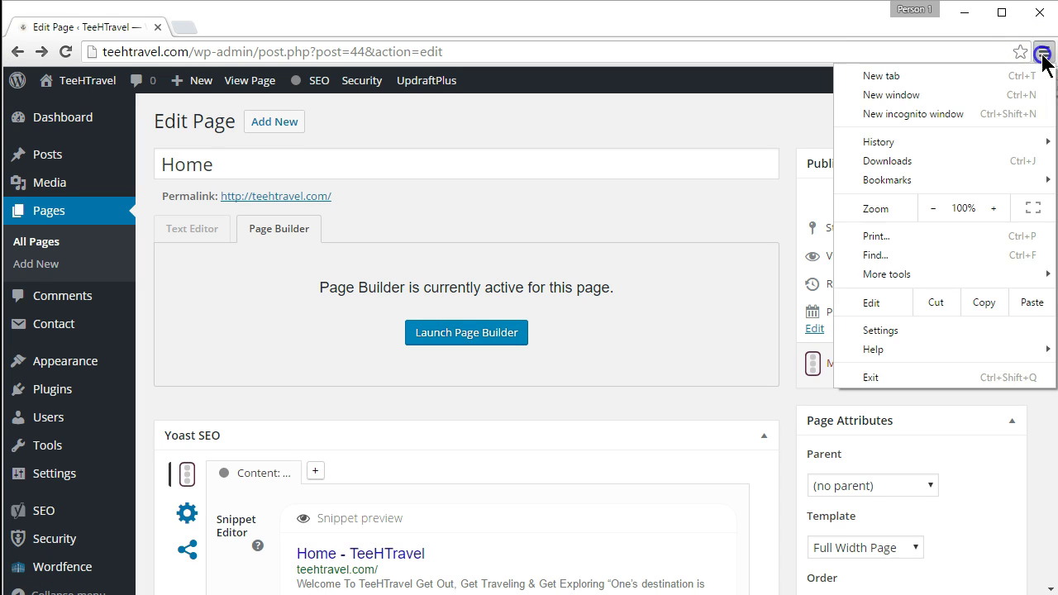
left_click(929, 112)
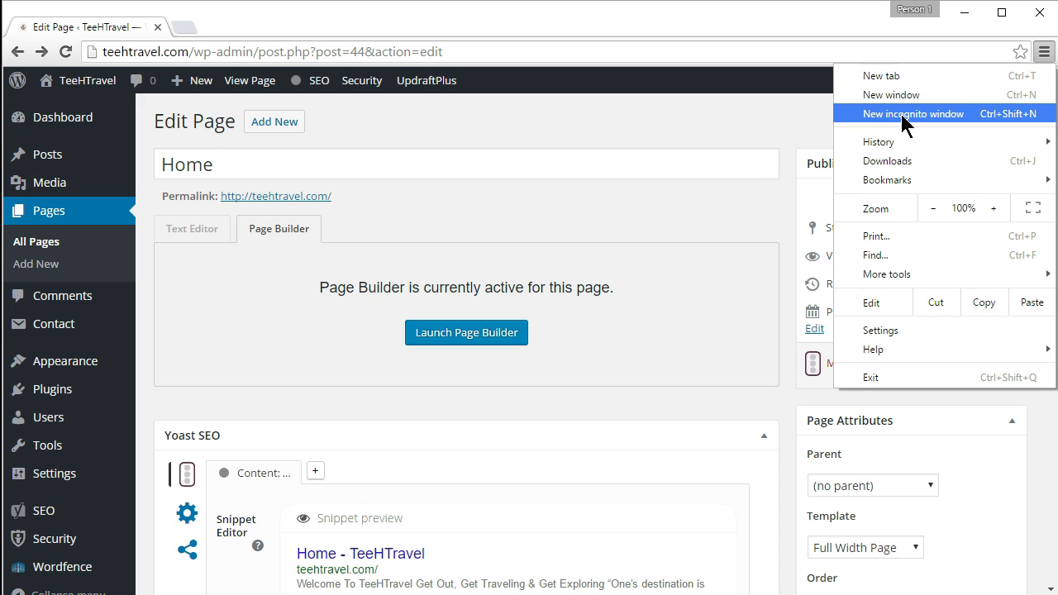
left_click(185, 50)
left_click(187, 49)
left_click_drag(188, 50, 103, 37)
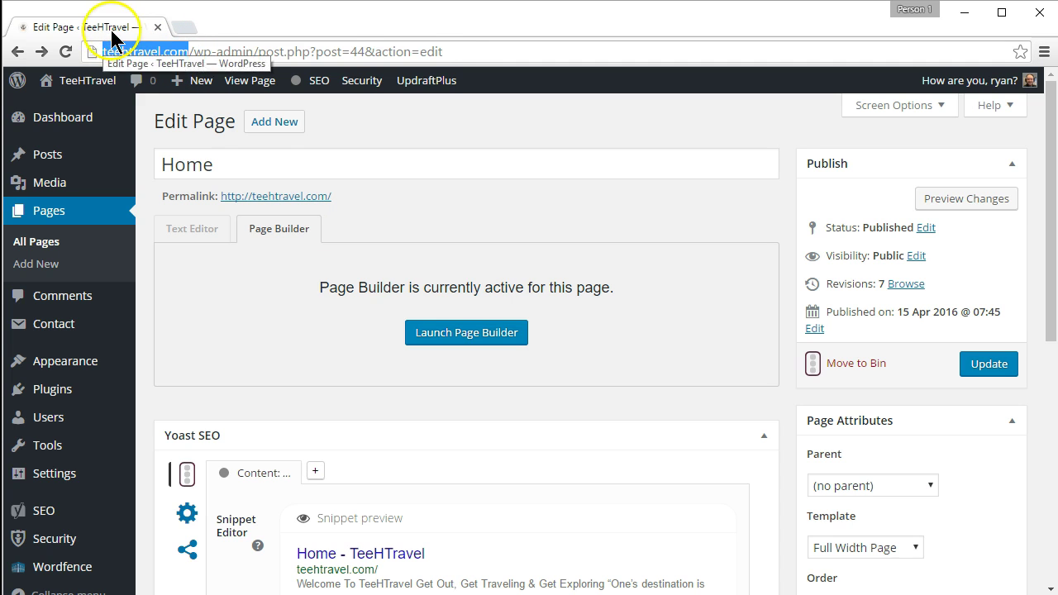
right_click(110, 49)
left_click(144, 111)
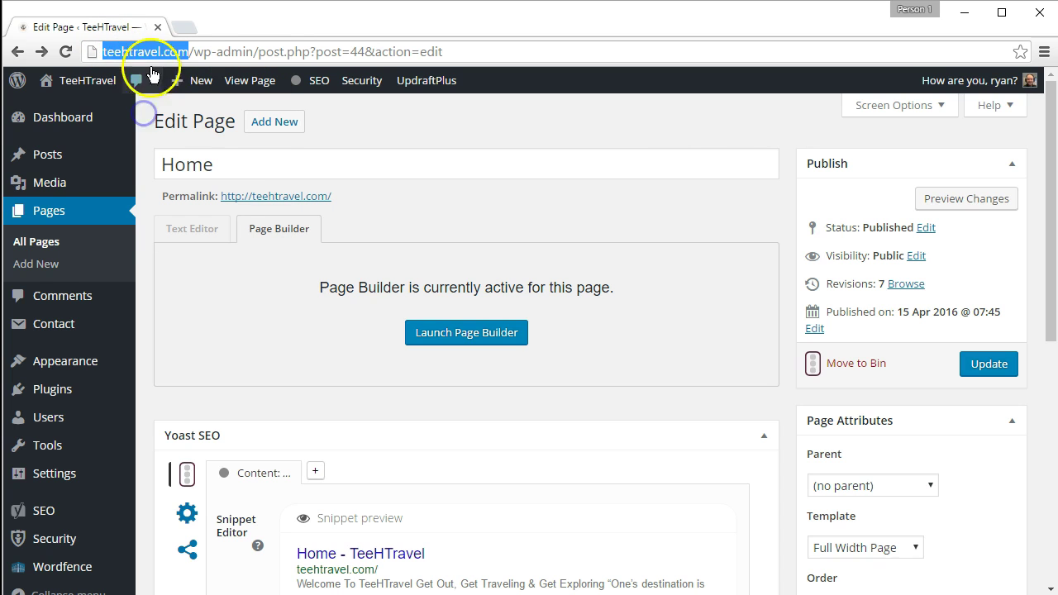
Step: Open a new incognito window and load the copied teehtravel.com address in it
left_click(1044, 52)
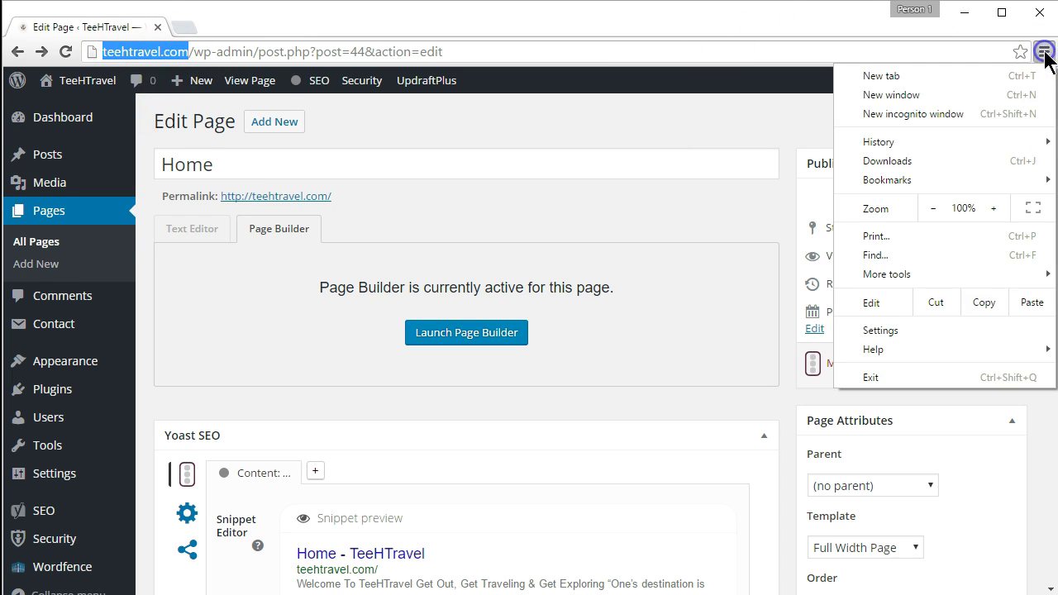
left_click(886, 116)
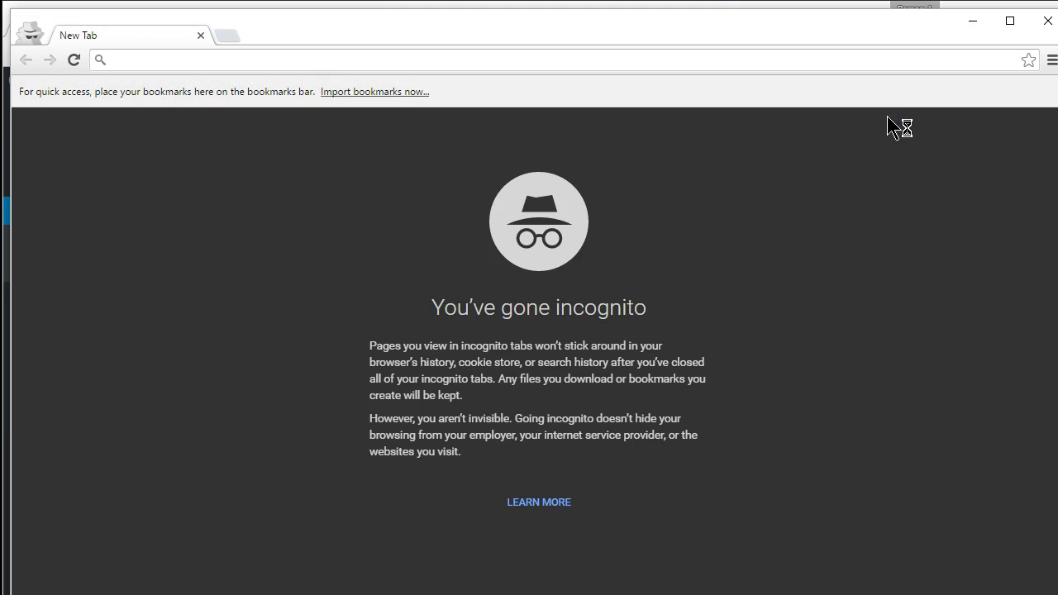
right_click(147, 59)
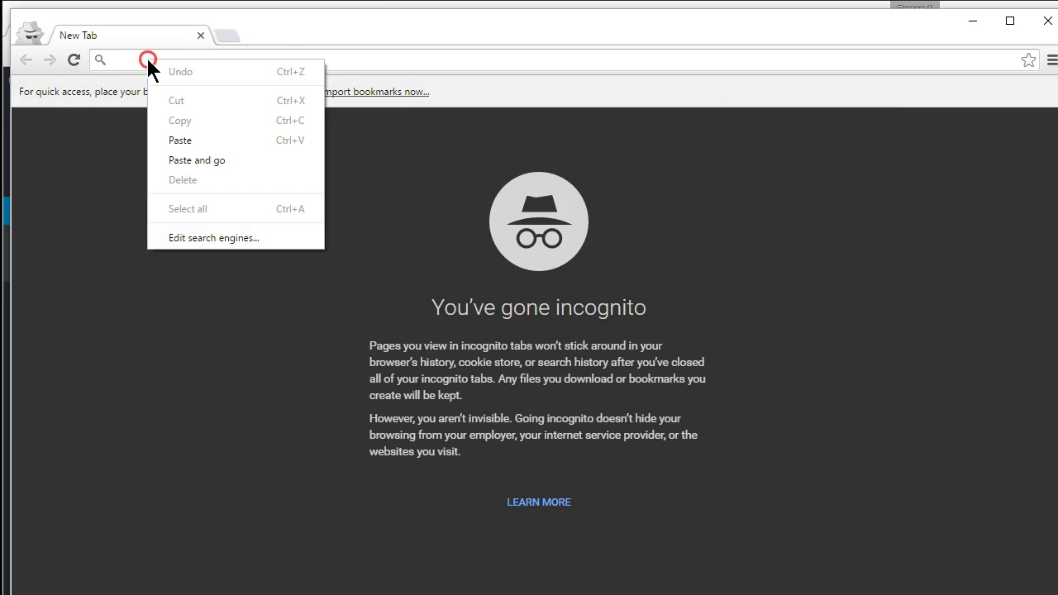
left_click(180, 140)
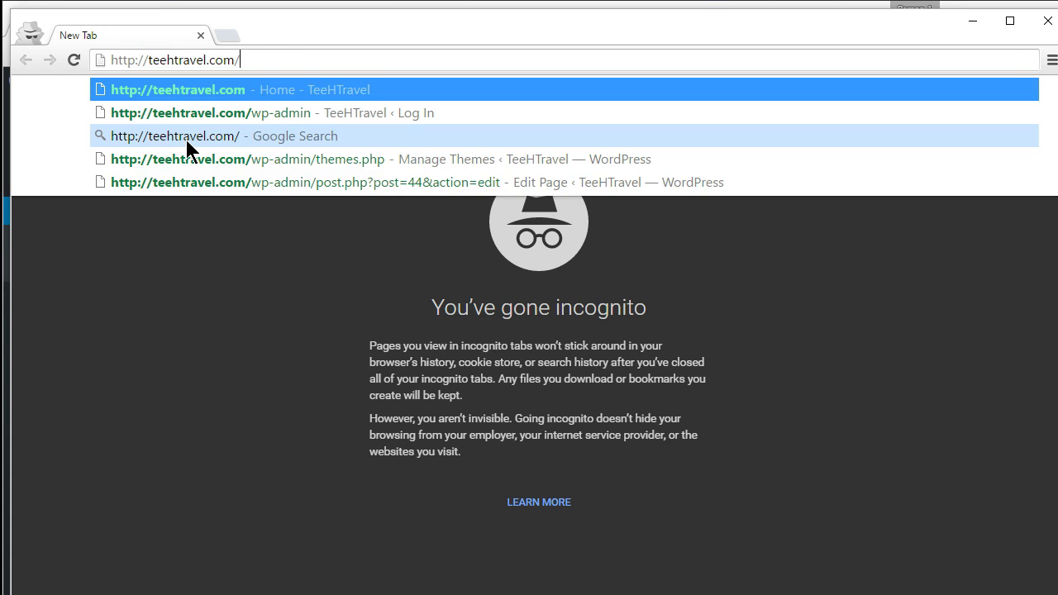
key("Return")
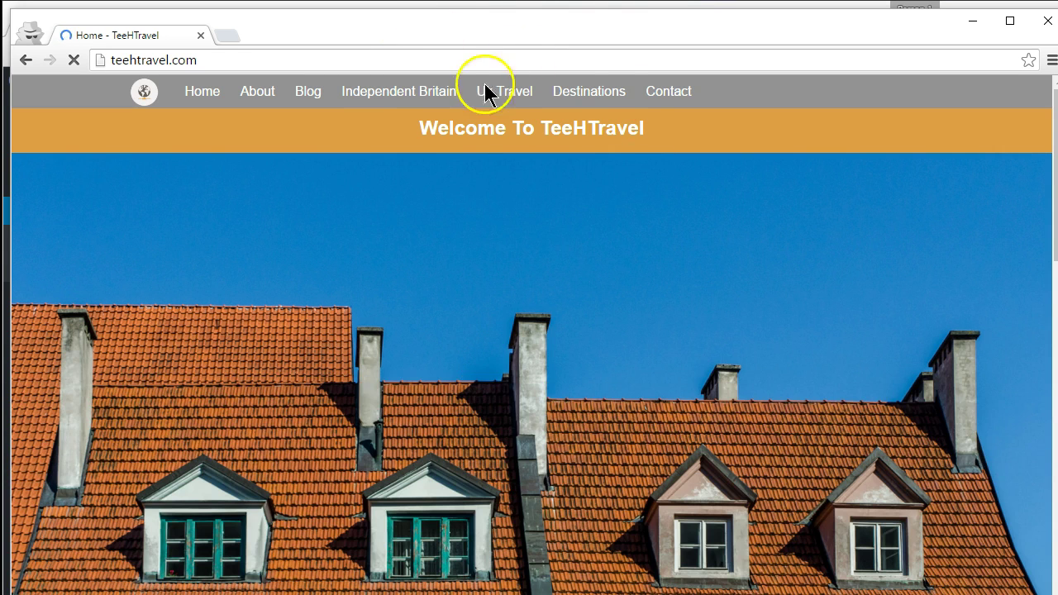
Step: Examine how the house photo and the next row's background photo load on the home page in the incognito window
scroll(581, 307, "down", 4)
scroll(567, 307, "up", 4)
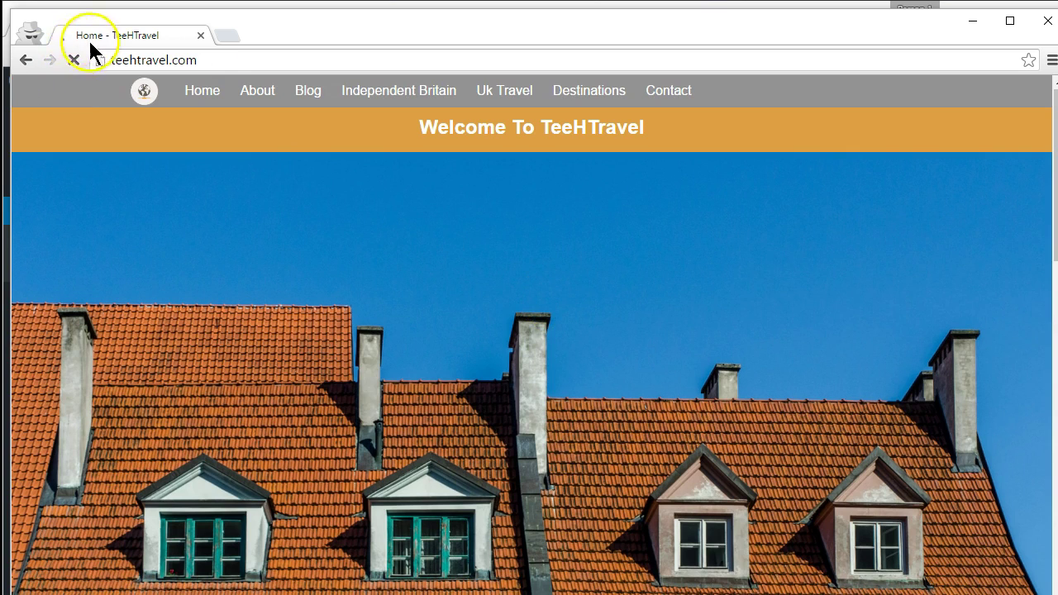
scroll(118, 108, "down", 5)
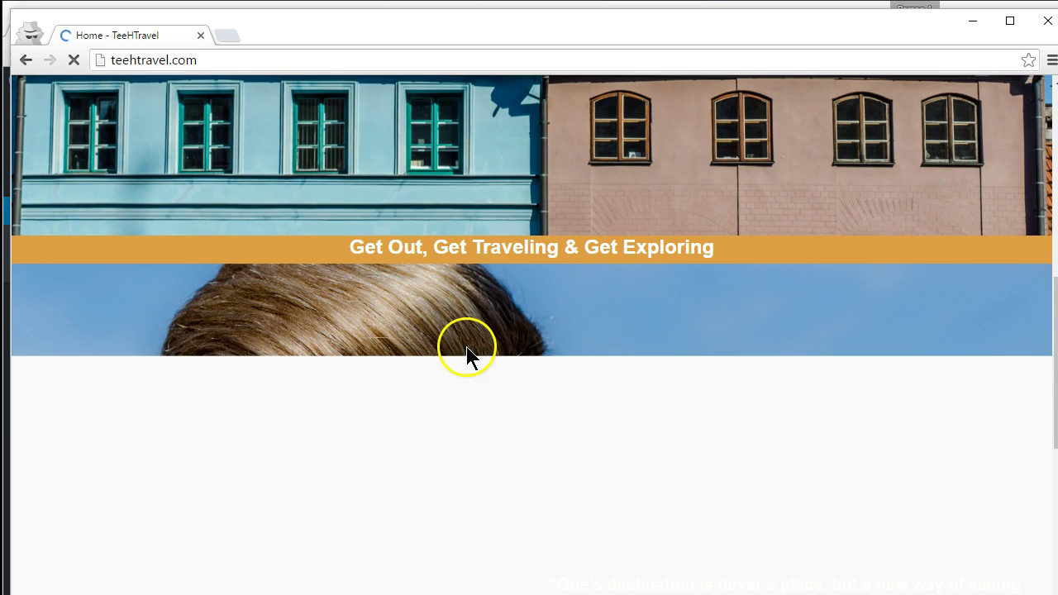
scroll(484, 359, "up", 4)
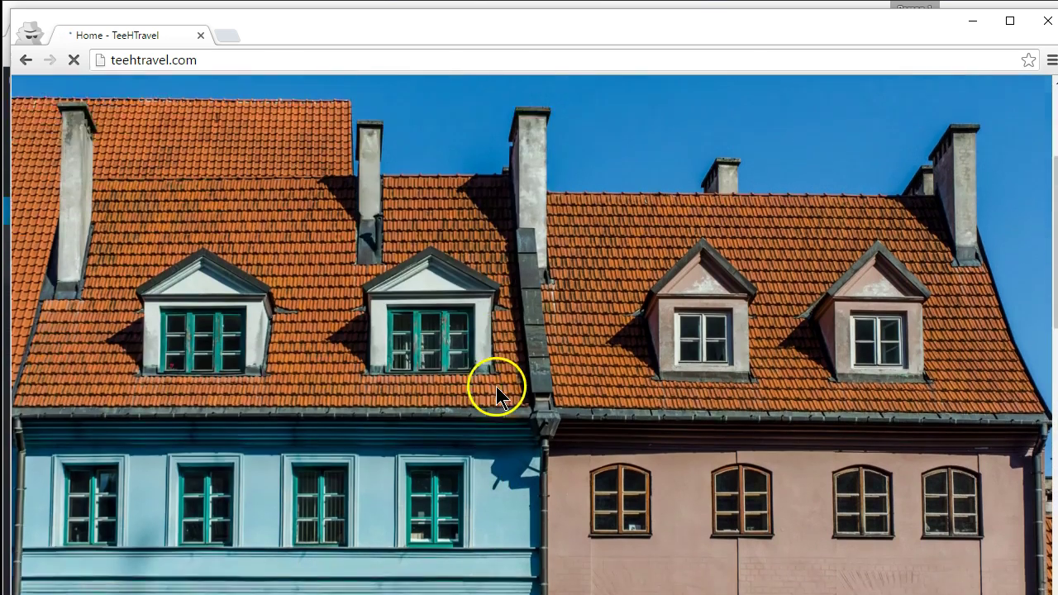
scroll(512, 376, "down", 5)
scroll(515, 366, "up", 7)
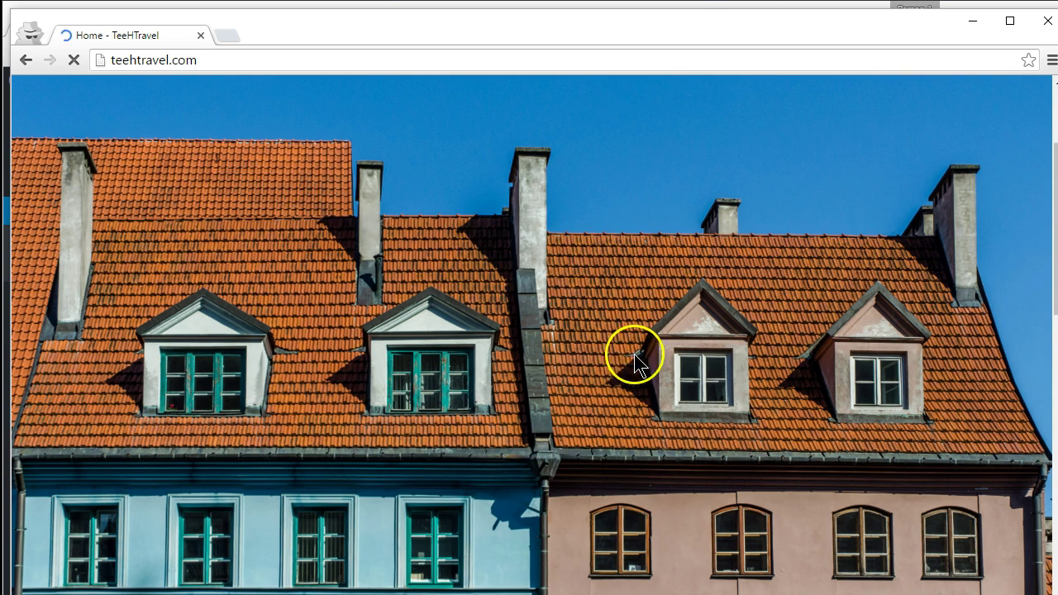
scroll(638, 409, "down", 3)
scroll(639, 409, "down", 3)
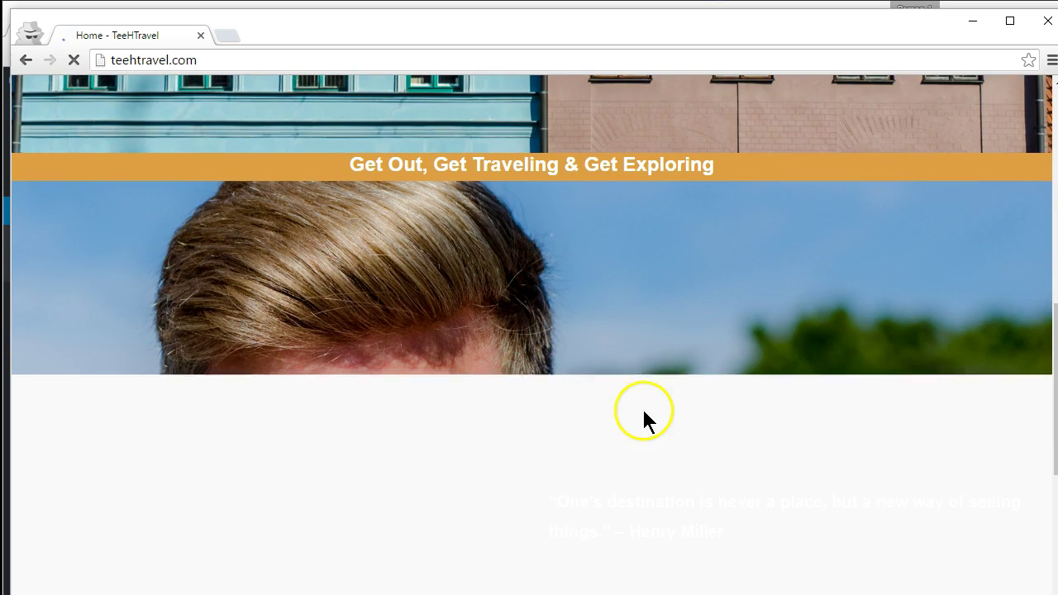
scroll(611, 397, "up", 4)
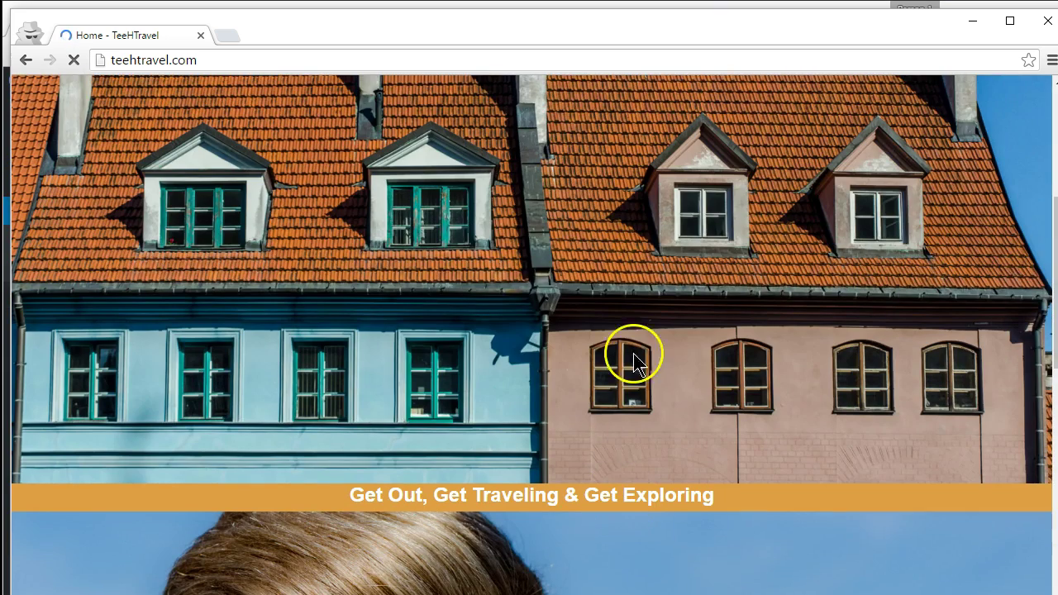
scroll(709, 417, "down", 5)
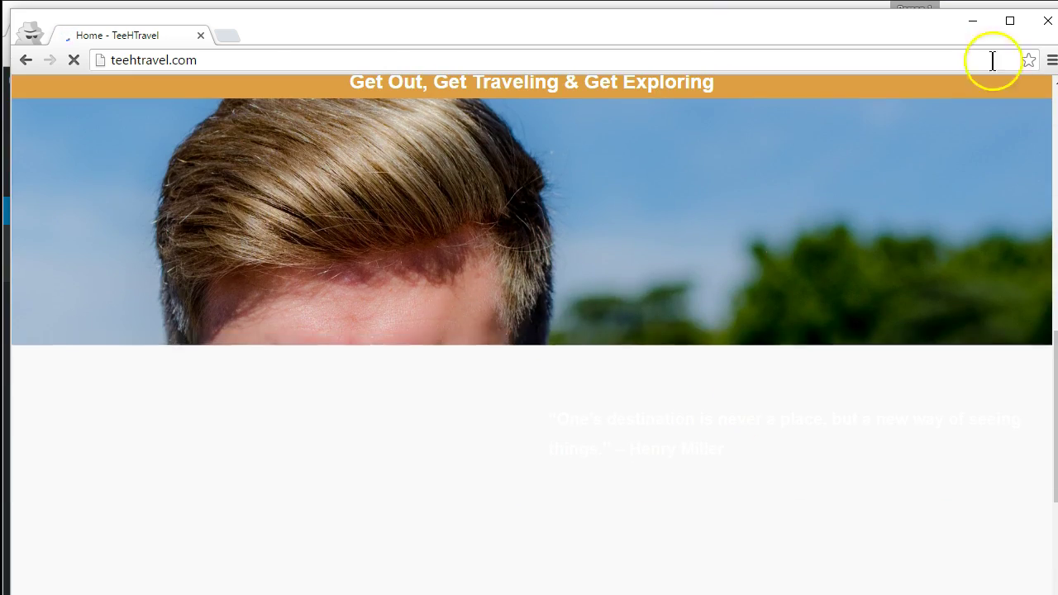